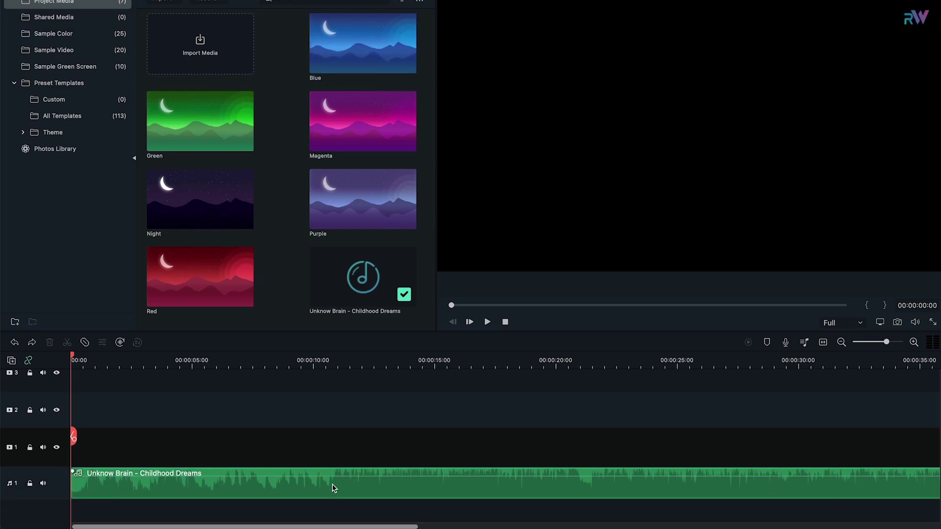
# Step: Set the project frame rate to 60 in the project settings
pyautogui.click(321, 485)
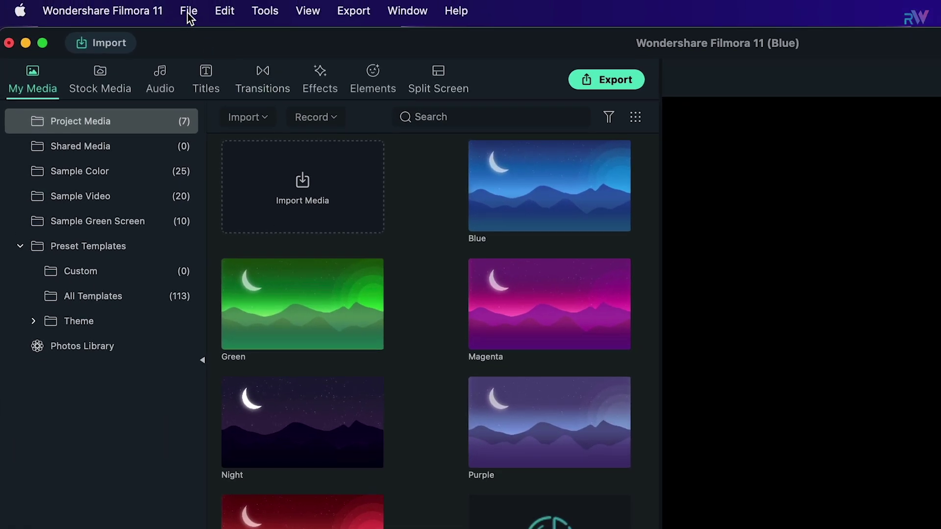
pyautogui.click(188, 12)
pyautogui.click(230, 298)
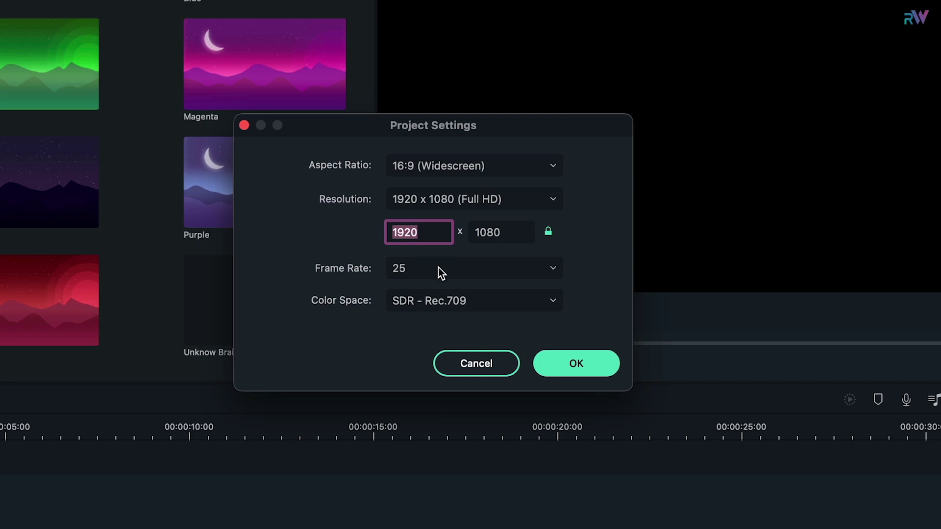
pyautogui.click(438, 268)
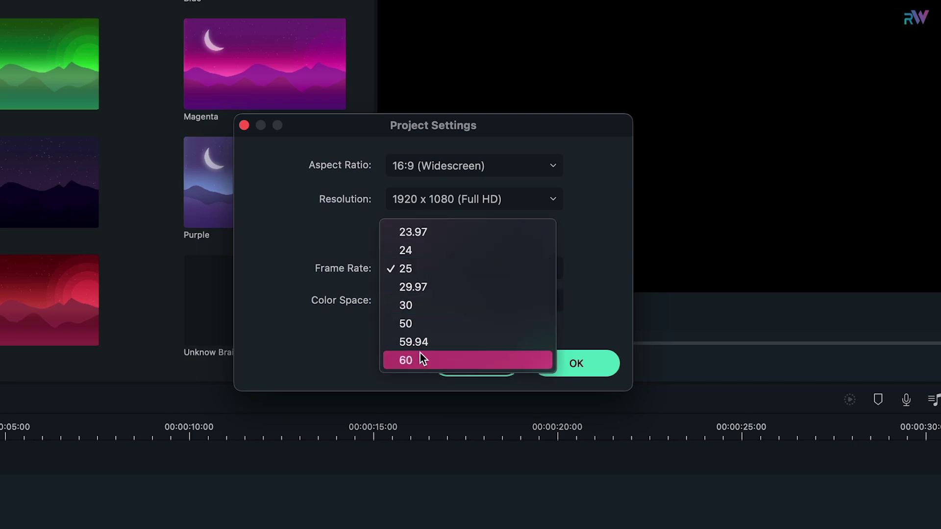
pyautogui.click(420, 363)
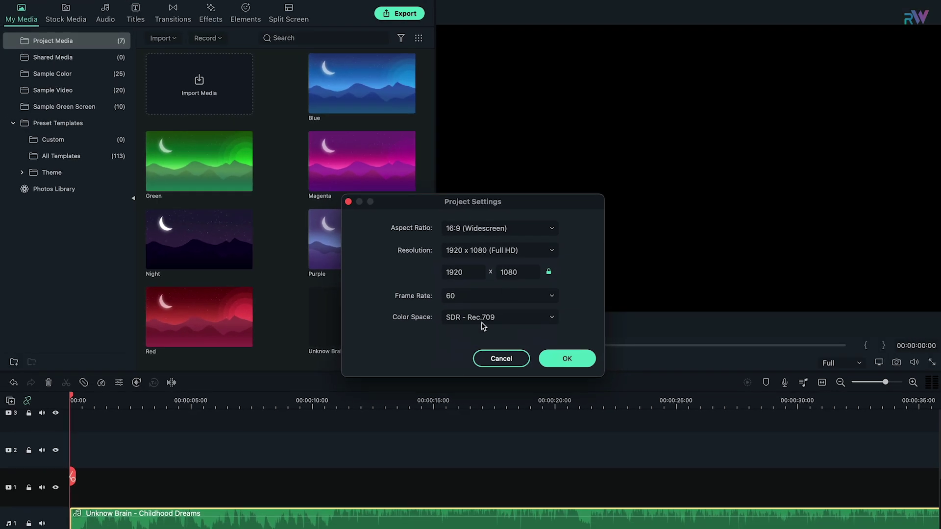
pyautogui.click(567, 358)
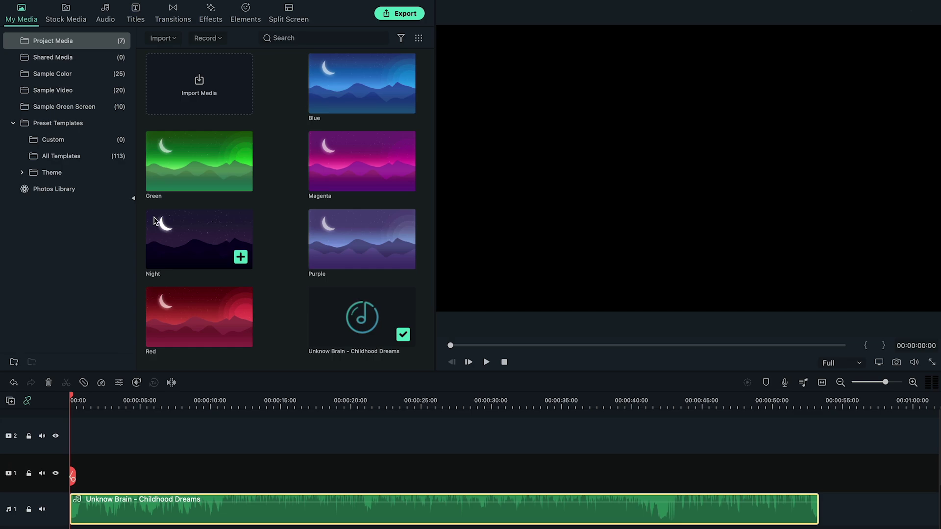
# Step: Add the Default Title to the start of video track 1 and open it for editing
pyautogui.click(136, 12)
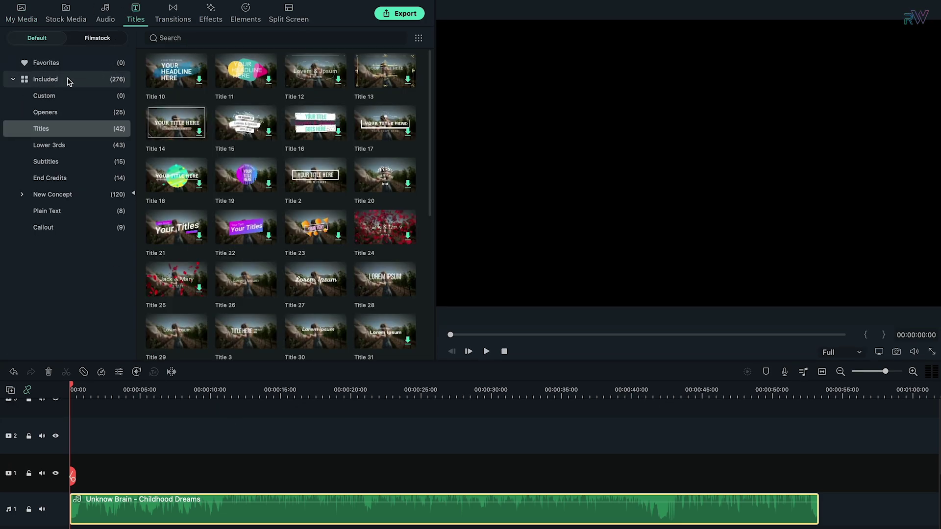
pyautogui.scroll(-5, 194, 254)
pyautogui.moveTo(174, 326); pyautogui.dragTo(100, 473)
pyautogui.click(122, 467)
pyautogui.doubleClick(121, 468)
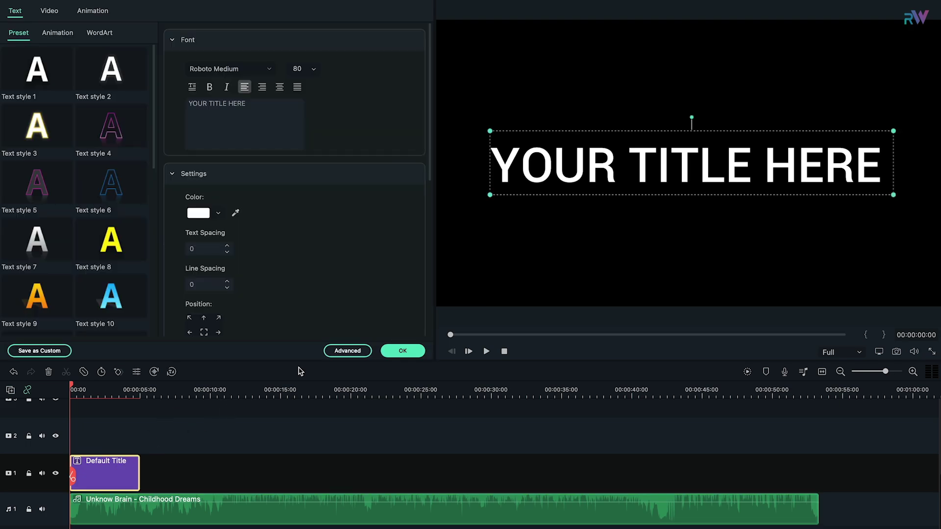
# Step: In the advanced title editor, replace the title wording with "Text" and set its font to CryptCreepBB
pyautogui.click(345, 351)
pyautogui.doubleClick(561, 248)
pyautogui.write('Text')
pyautogui.click(469, 115)
pyautogui.scroll(-15, 472, 343)
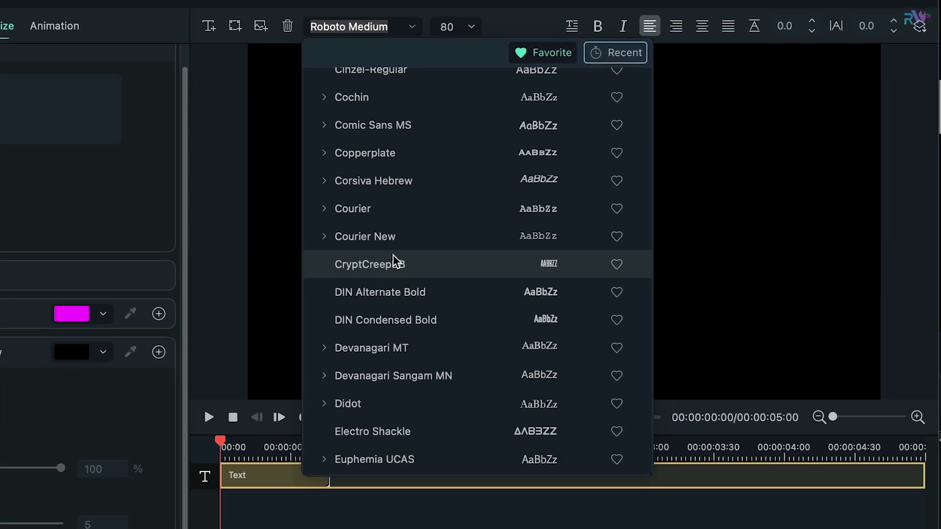
pyautogui.click(412, 273)
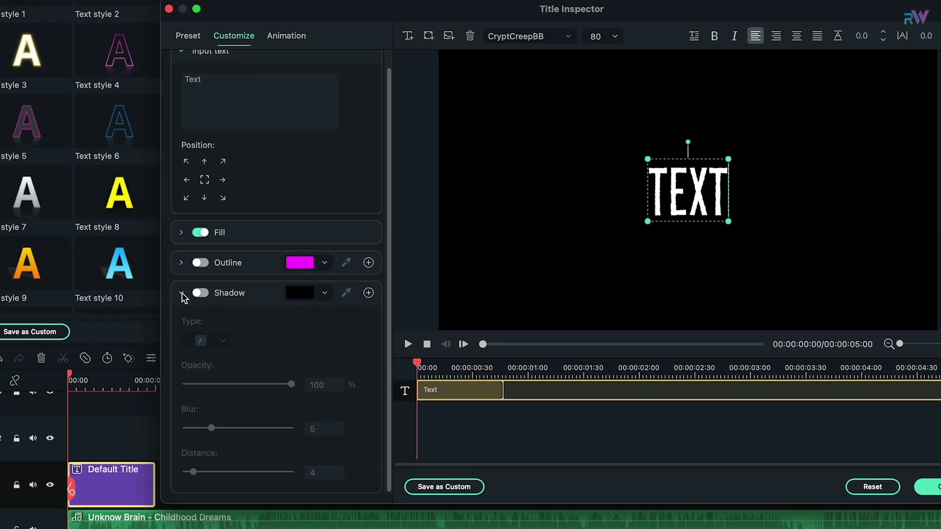
# Step: Enable the text shadow in dark blue with blur 0 and distance 2
pyautogui.click(203, 292)
pyautogui.click(298, 293)
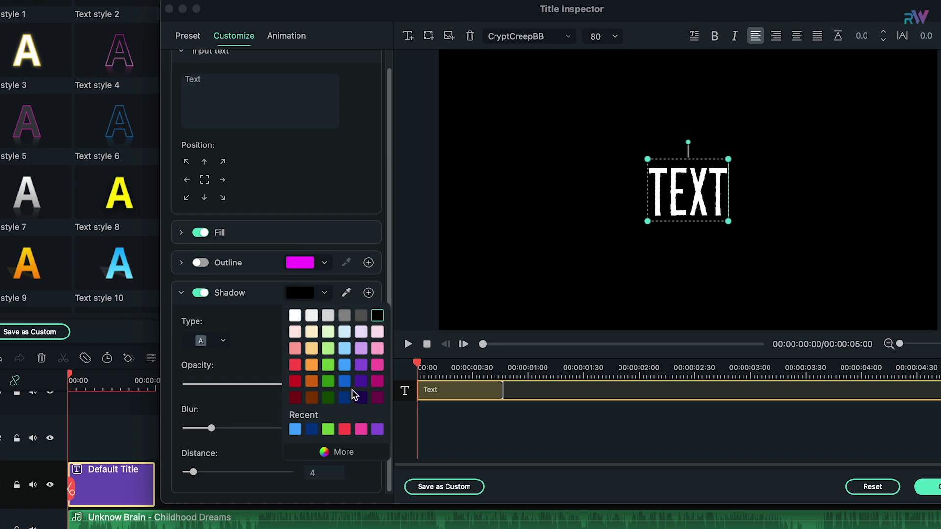
pyautogui.click(345, 398)
pyautogui.click(263, 321)
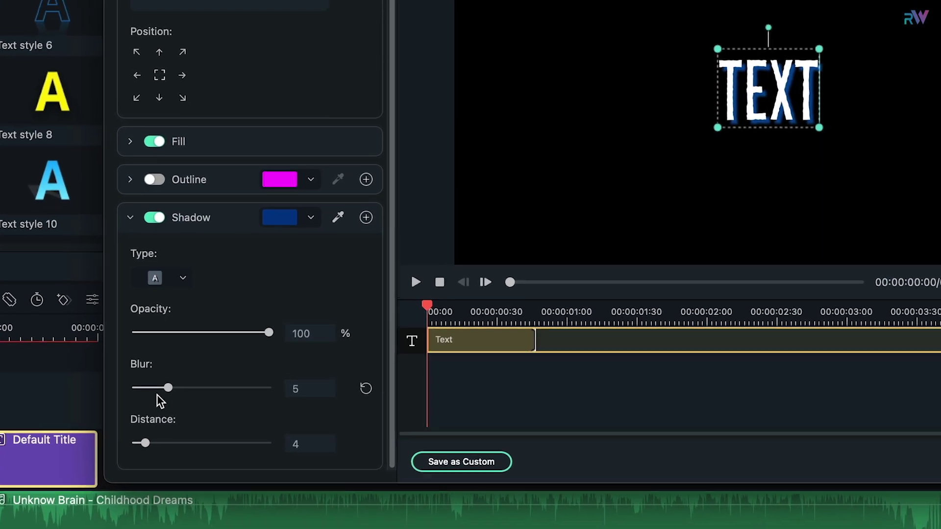
pyautogui.moveTo(168, 388); pyautogui.dragTo(166, 388)
pyautogui.moveTo(141, 444); pyautogui.dragTo(137, 446)
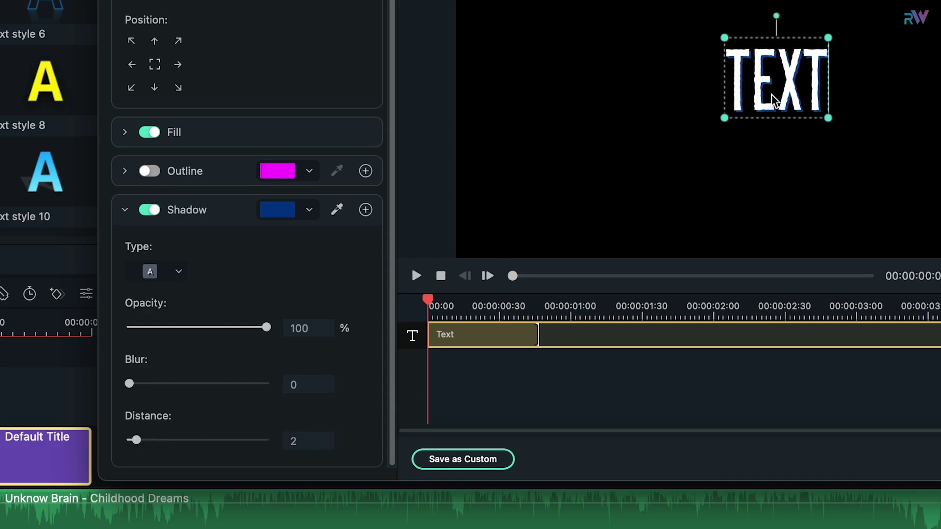
# Step: Add a second shadow to the text in light blue with blur 0 and distance 4
pyautogui.click(365, 210)
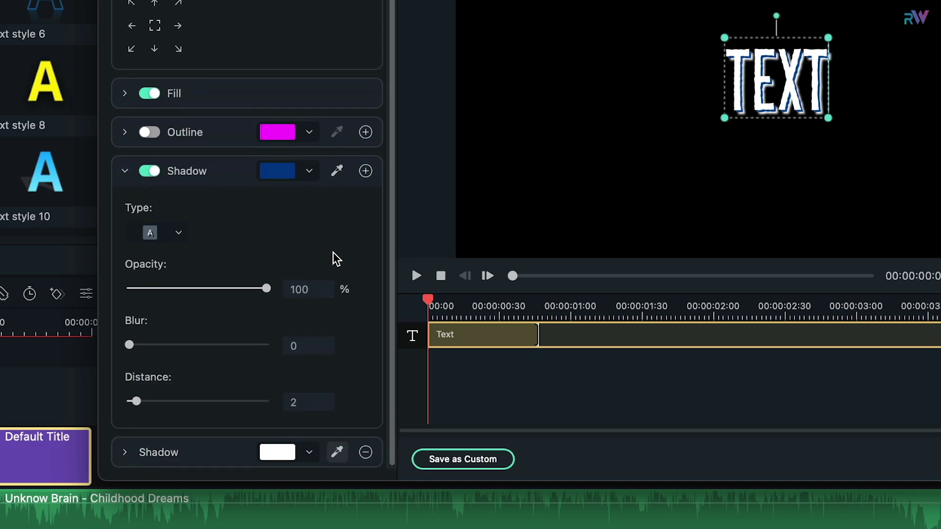
pyautogui.click(126, 461)
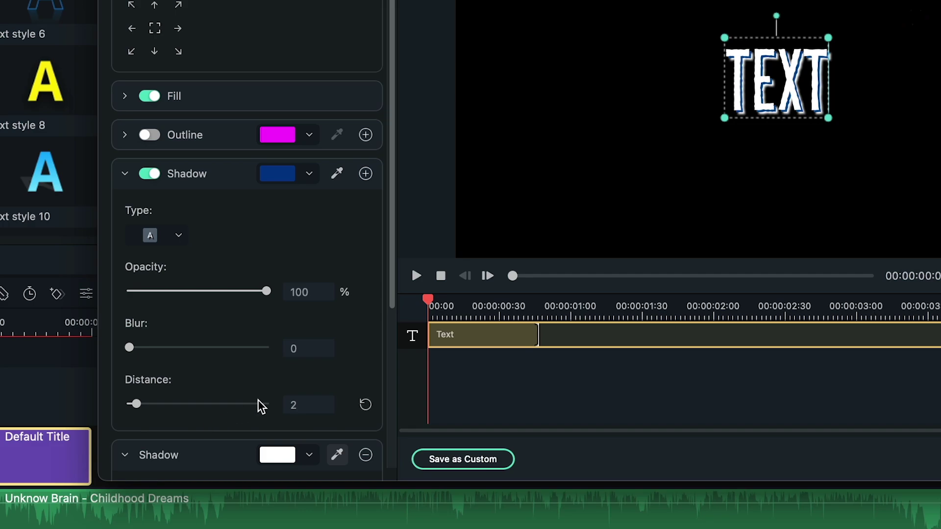
pyautogui.scroll(-5, 242, 412)
pyautogui.moveTo(165, 386); pyautogui.dragTo(125, 384)
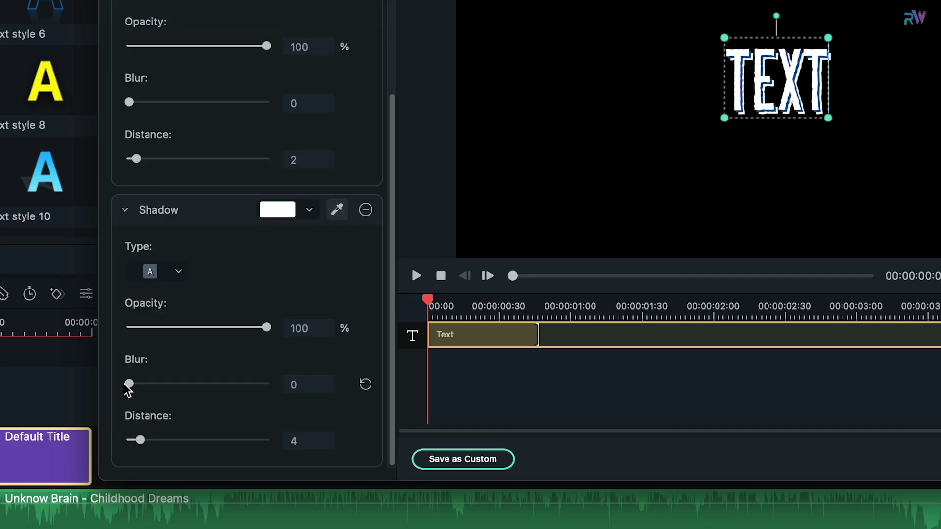
pyautogui.click(277, 211)
pyautogui.click(335, 304)
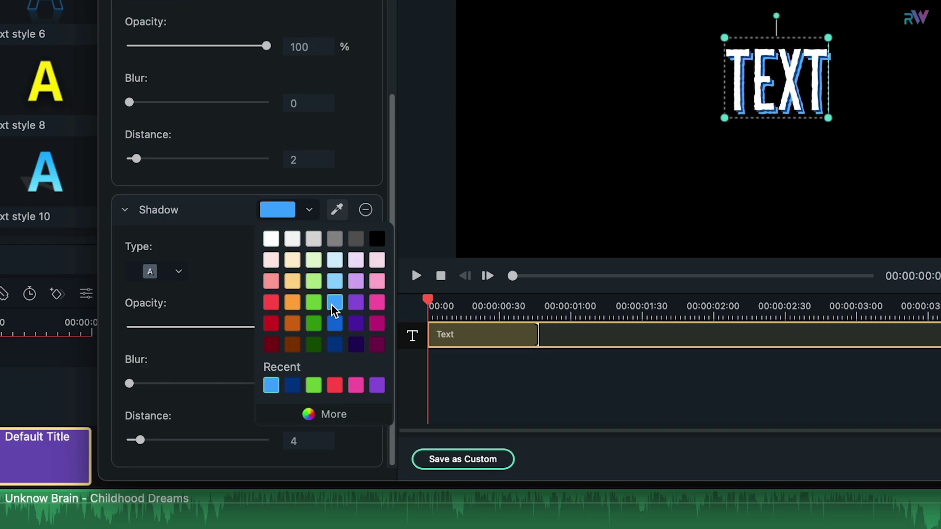
pyautogui.click(687, 152)
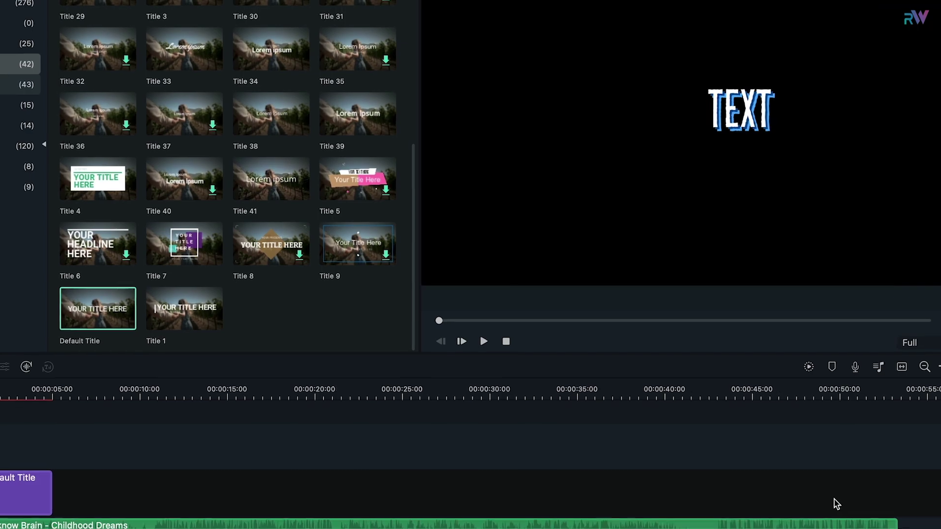
# Step: Copy the title clip and paste it repeatedly along video track 1 from just after the original until it covers the music
pyautogui.rightClick(126, 443)
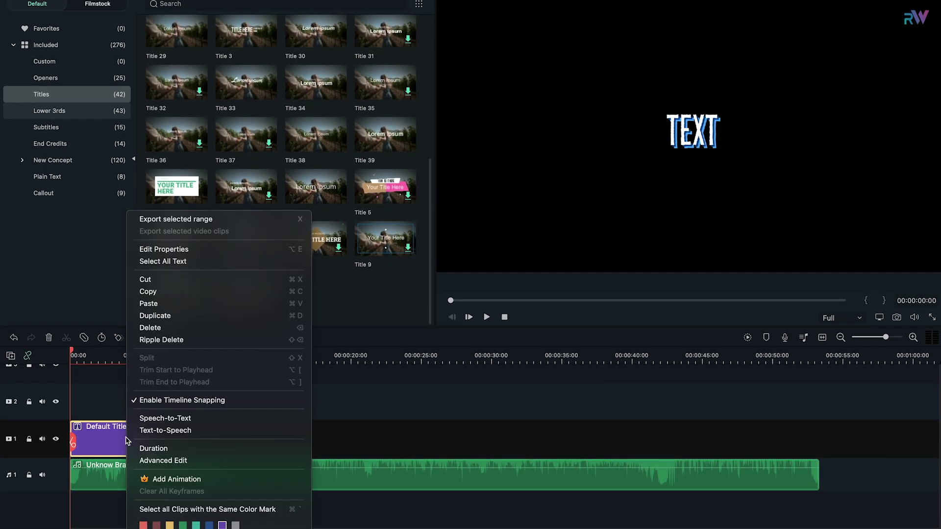
pyautogui.click(175, 292)
pyautogui.click(142, 359)
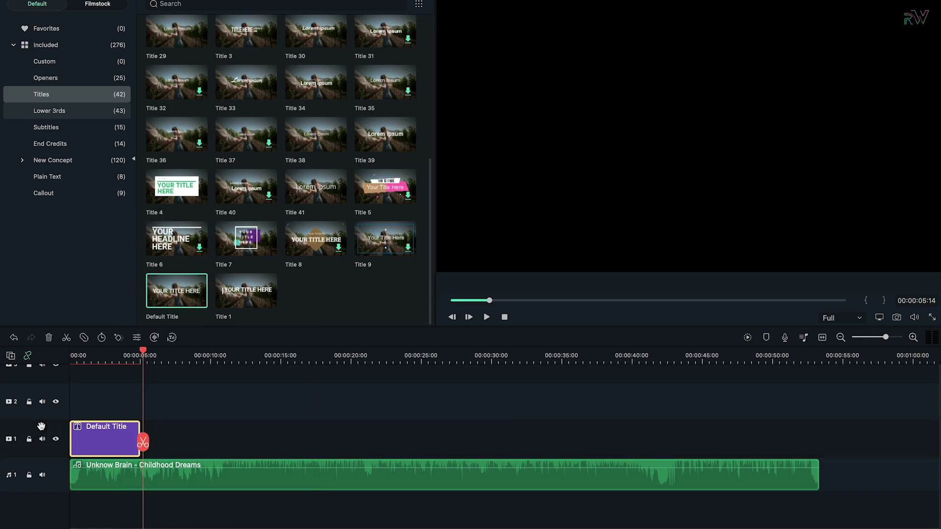
pyautogui.press('super+v')
pyautogui.press('super+v')
pyautogui.press('super+v')
pyautogui.press('super+v')
pyautogui.press('super+v')
pyautogui.press('super+v')
pyautogui.press('super+v')
pyautogui.press('super+v')
pyautogui.press('super+v')
pyautogui.press('super+v')
pyautogui.press('super+v')
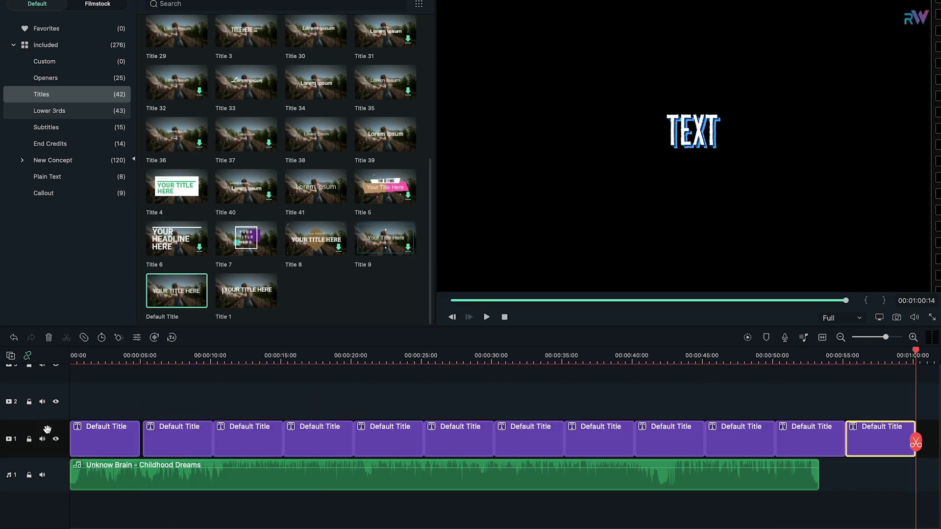
# Step: Set the first title's font size to 150 and its dark blue shadow's distance to 3
pyautogui.click(119, 358)
pyautogui.doubleClick(128, 429)
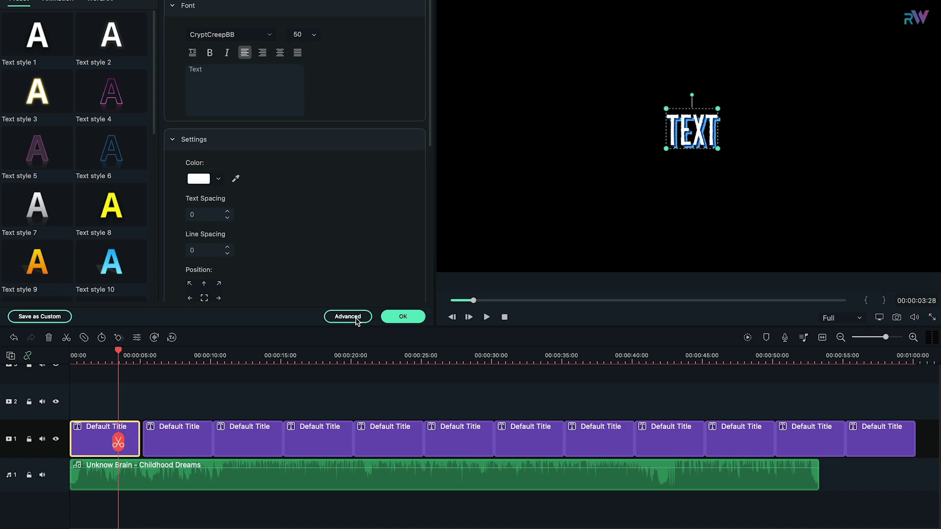
pyautogui.click(356, 319)
pyautogui.scroll(1, 294, 267)
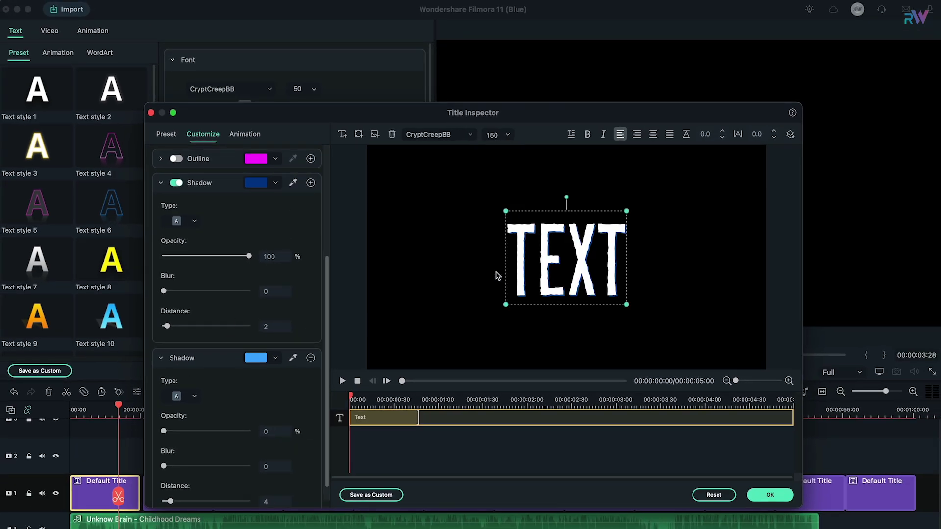
pyautogui.click(770, 494)
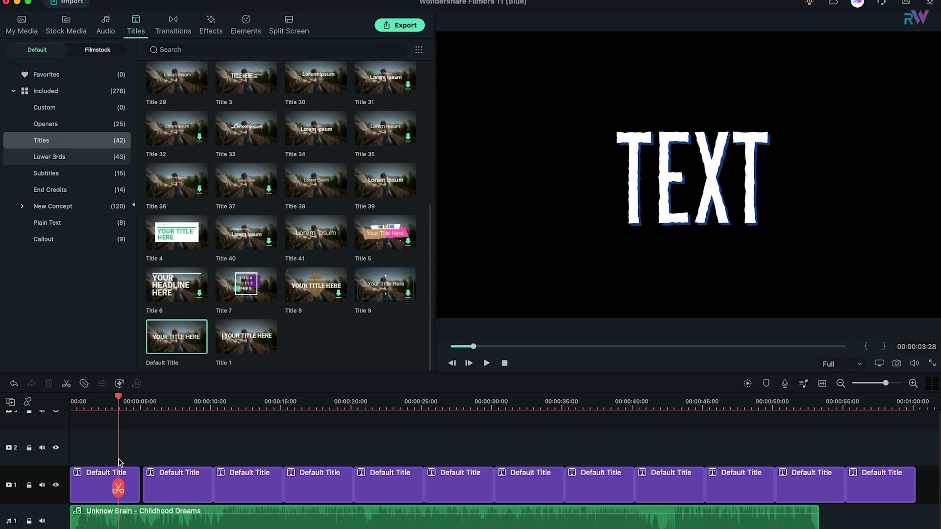
# Step: Move the first title clip up to video track 2 and paste a copy at the start of video track 1
pyautogui.moveTo(97, 439); pyautogui.dragTo(100, 408)
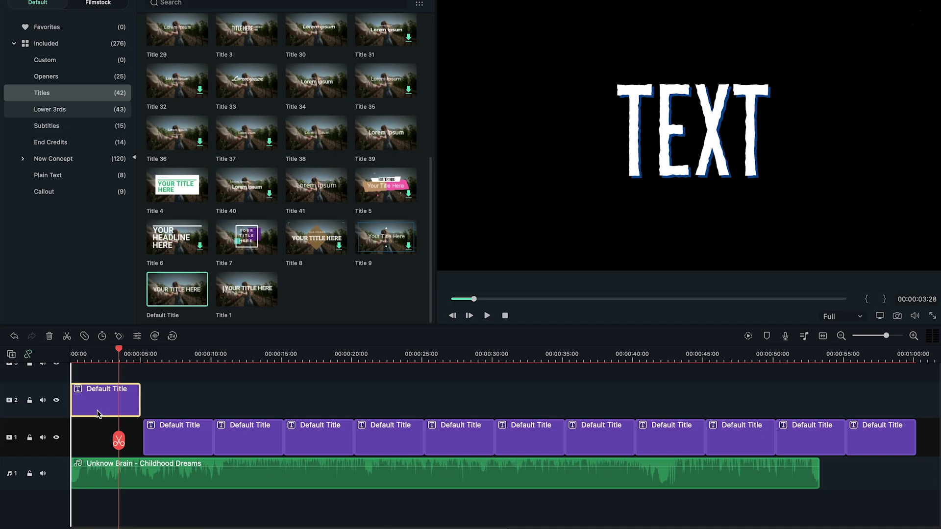
pyautogui.rightClick(101, 409)
pyautogui.click(138, 290)
pyautogui.moveTo(77, 354); pyautogui.dragTo(70, 354)
pyautogui.press('super+v')
pyautogui.click(97, 359)
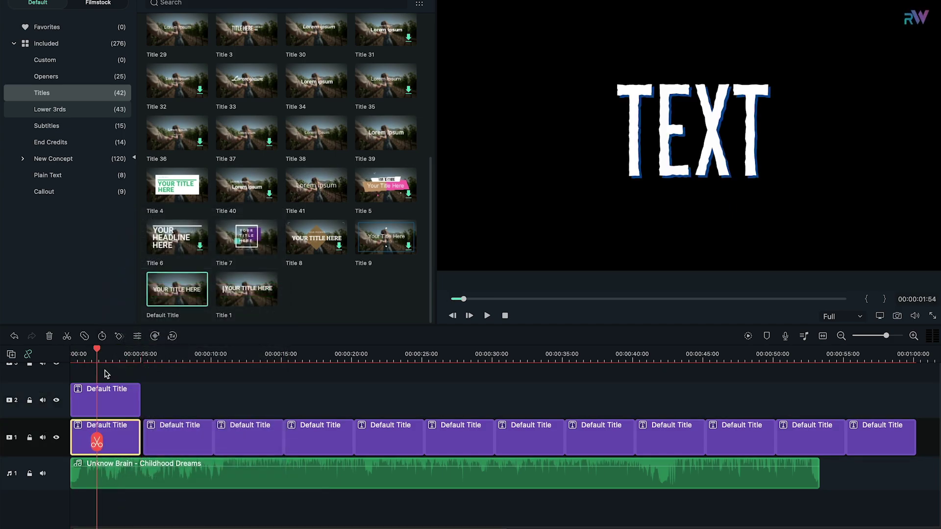
# Step: Turn off the text fill of the first title on video track 1 and change its dark blue shadow to light blue
pyautogui.doubleClick(120, 432)
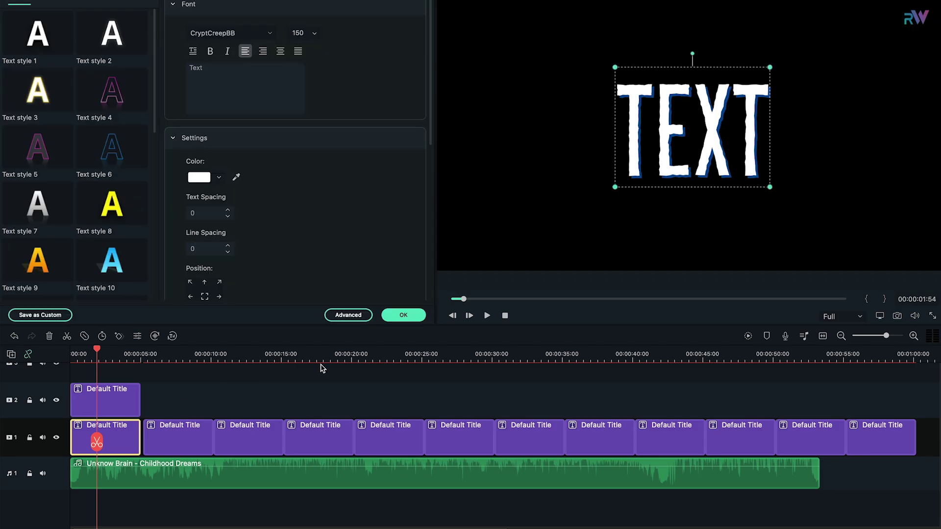
pyautogui.click(345, 316)
pyautogui.scroll(3, 290, 237)
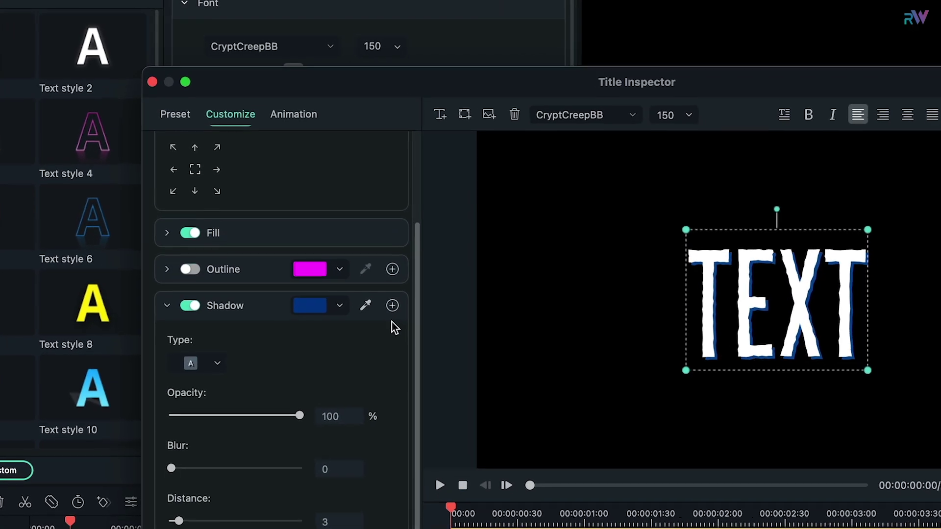
pyautogui.click(192, 249)
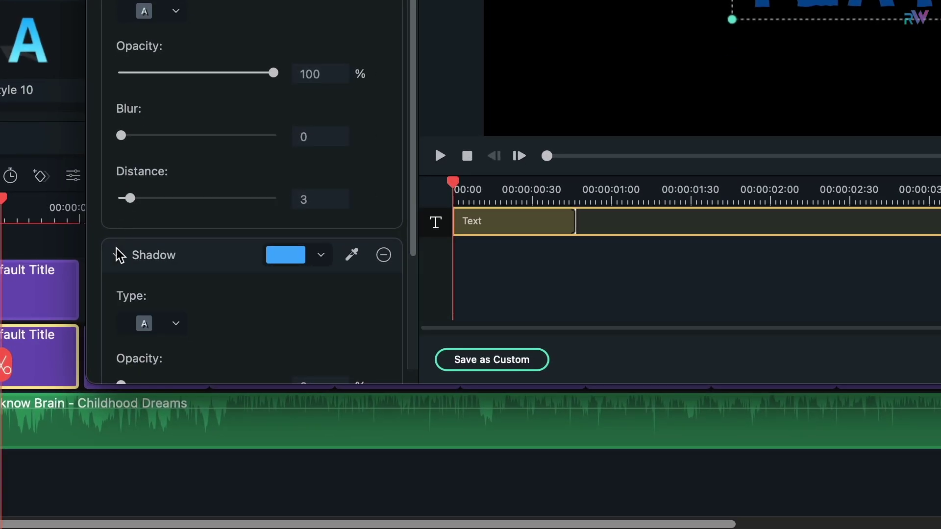
pyautogui.click(118, 255)
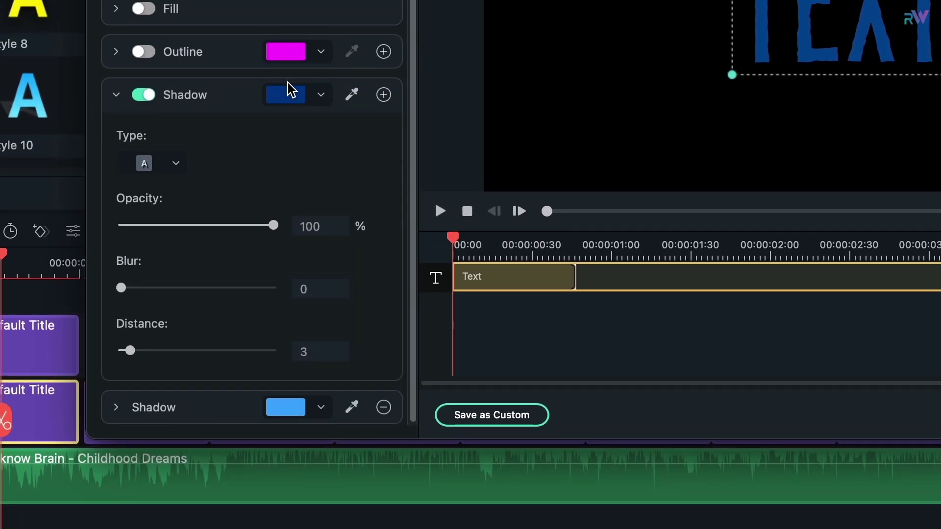
pyautogui.click(289, 39)
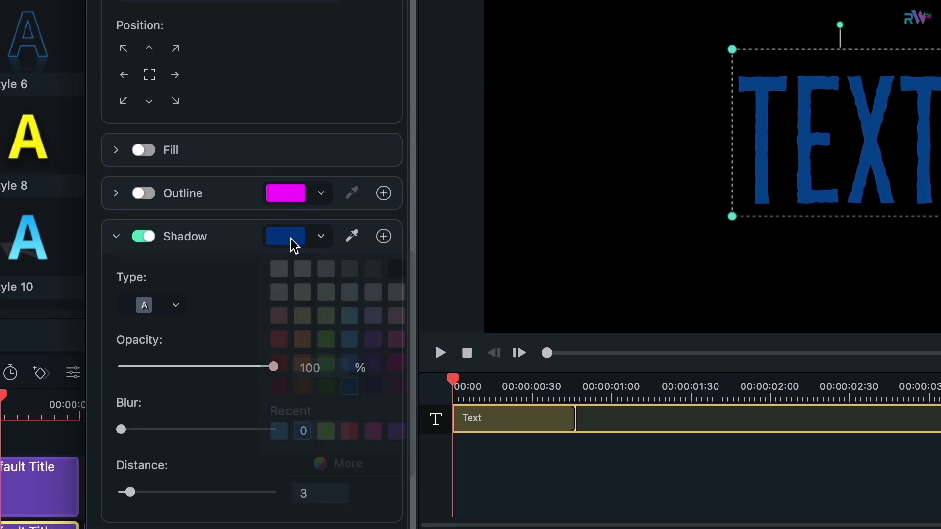
pyautogui.click(351, 142)
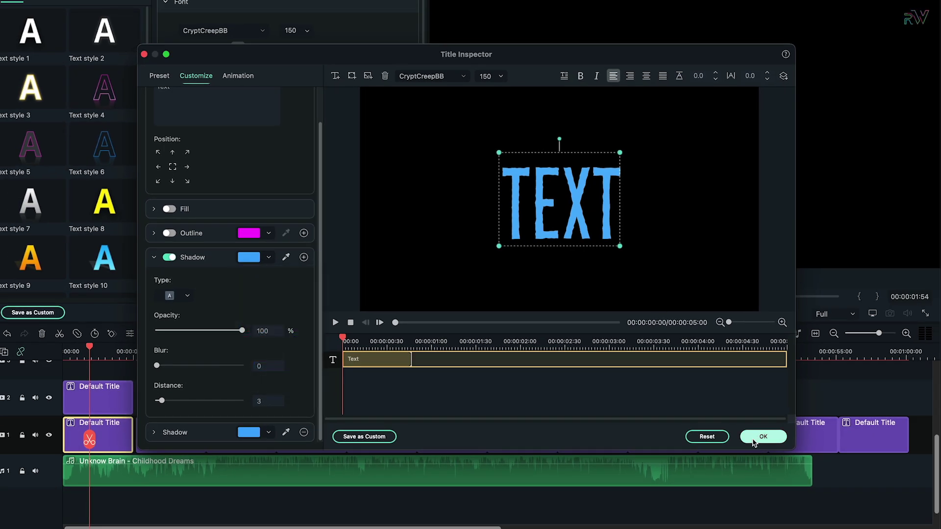
pyautogui.click(842, 455)
# Step: Lock video track 2, which holds the white title
pyautogui.doubleClick(116, 434)
pyautogui.click(98, 394)
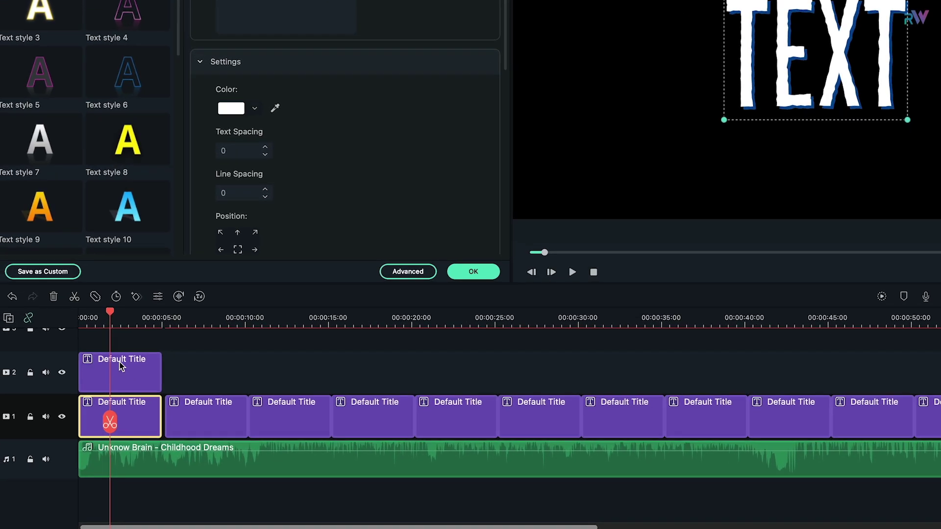
pyautogui.click(48, 316)
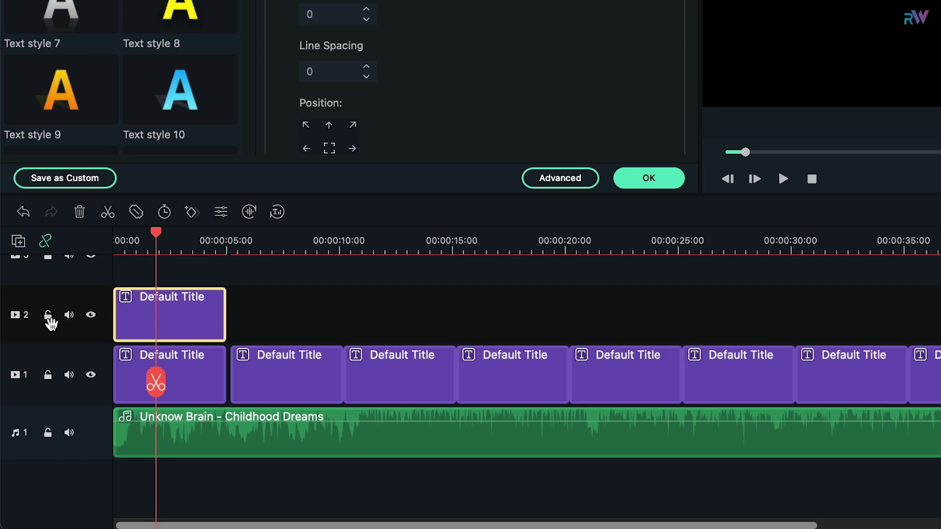
pyautogui.click(48, 317)
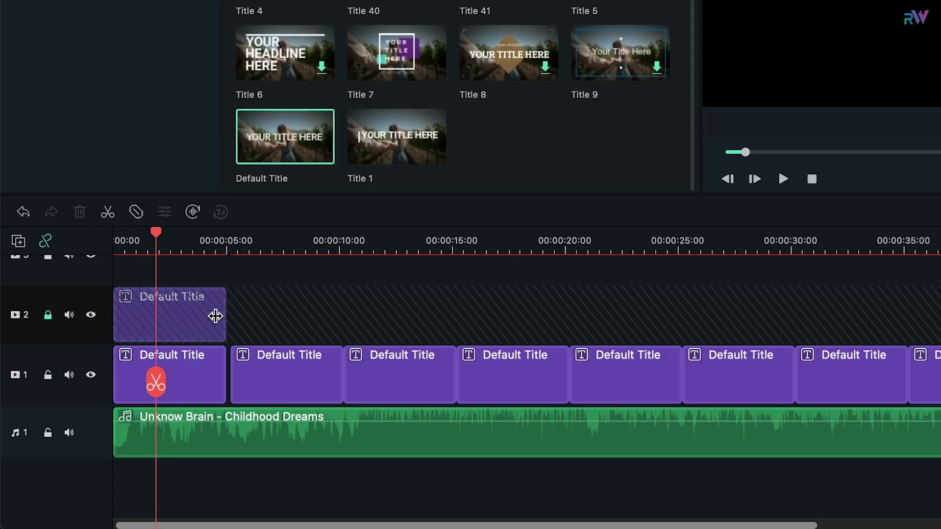
# Step: Offset the light blue text of the first title on video track 1 slightly to the right behind the white text
pyautogui.doubleClick(204, 360)
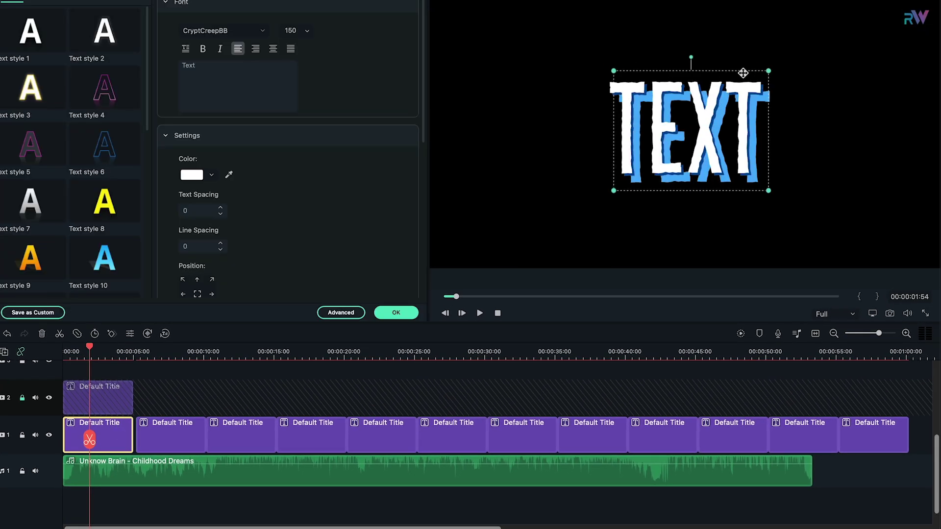
pyautogui.moveTo(743, 72); pyautogui.dragTo(742, 67)
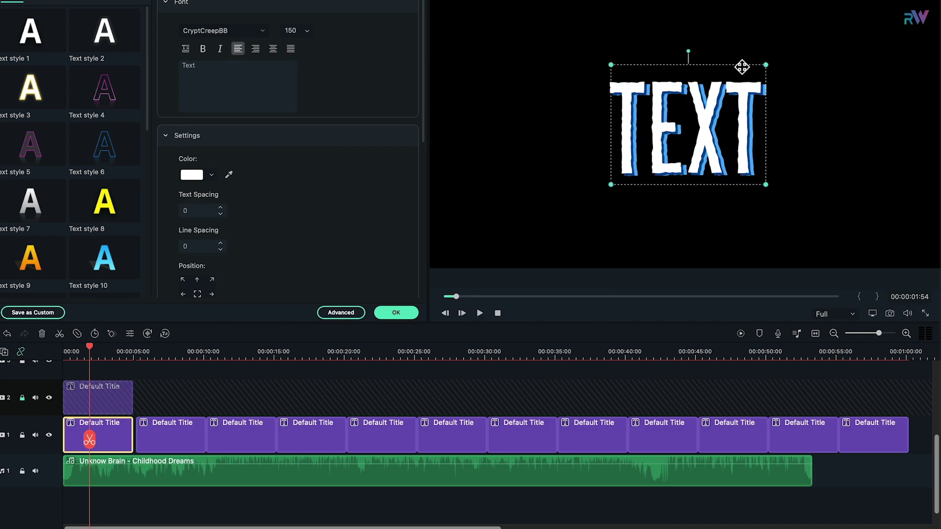
pyautogui.click(577, 72)
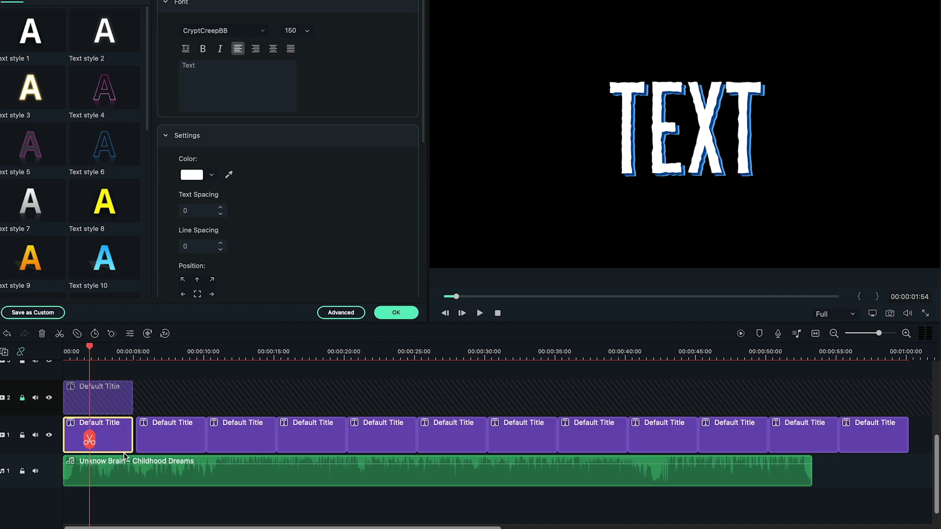
# Step: Unlock video track 2 and undo the duplicated, layered version of the first title
pyautogui.click(22, 401)
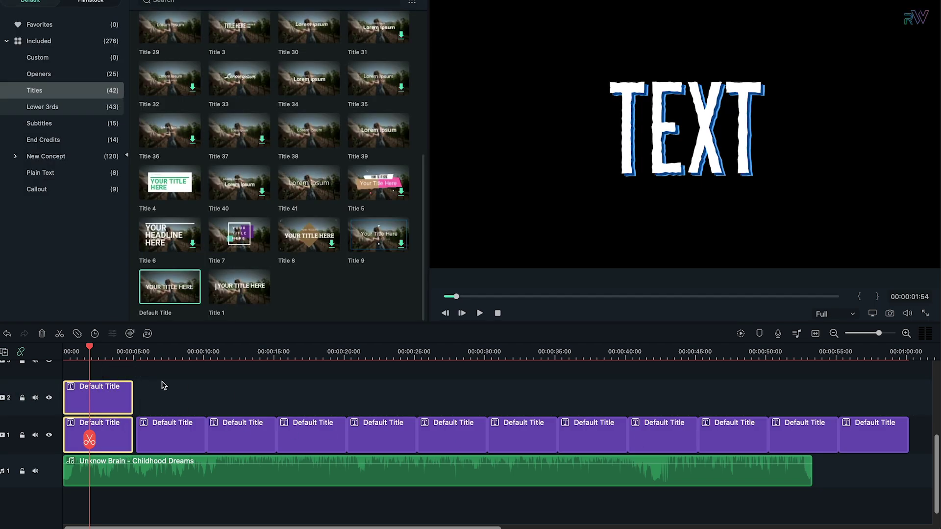
pyautogui.click(160, 385)
pyautogui.click(7, 334)
pyautogui.click(7, 334)
pyautogui.click(7, 333)
pyautogui.click(7, 333)
# Step: Correct the first title's text to "Sittin'" in the title editor and move it to the upper part of the frame
pyautogui.click(106, 355)
pyautogui.doubleClick(107, 436)
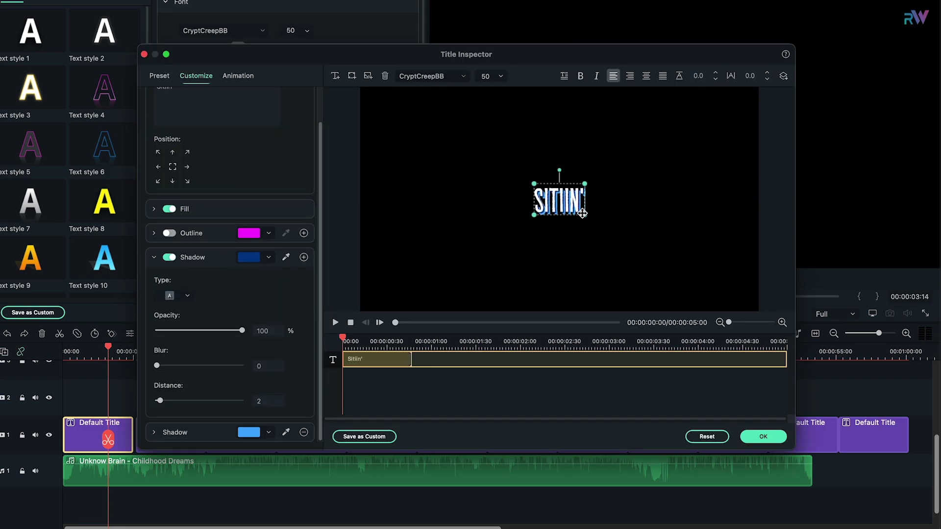
pyautogui.doubleClick(562, 203)
pyautogui.press('BackSpace')
pyautogui.write('t')
pyautogui.moveTo(574, 187); pyautogui.dragTo(555, 106)
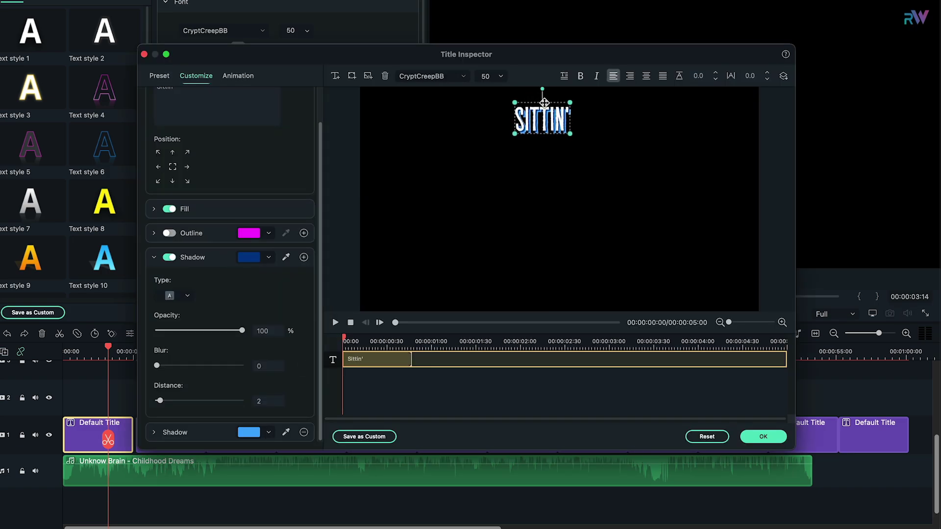
# Step: Add a second text reading "Sittin'" at font size 50 and place it in the upper right of the frame
pyautogui.click(335, 76)
pyautogui.doubleClick(554, 197)
pyautogui.write("Sittin'")
pyautogui.click(502, 76)
pyautogui.click(486, 169)
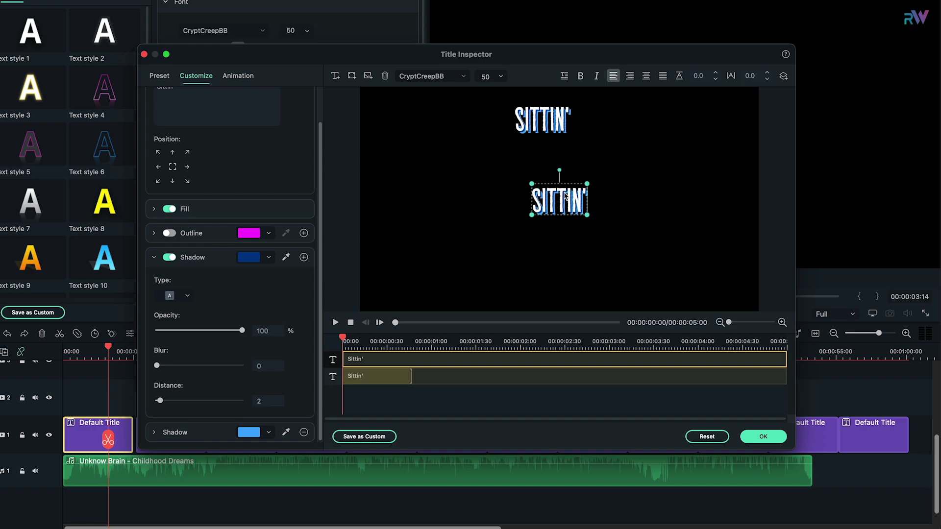
pyautogui.moveTo(561, 198); pyautogui.dragTo(634, 149)
# Step: Shift the first "Sittin'" text further left in the frame and fine-tune the spacing between the two texts
pyautogui.click(560, 104)
pyautogui.doubleClick(512, 120)
pyautogui.moveTo(559, 104); pyautogui.dragTo(498, 105)
pyautogui.click(635, 138)
pyautogui.moveTo(635, 137); pyautogui.dragTo(638, 128)
pyautogui.moveTo(507, 104); pyautogui.dragTo(513, 101)
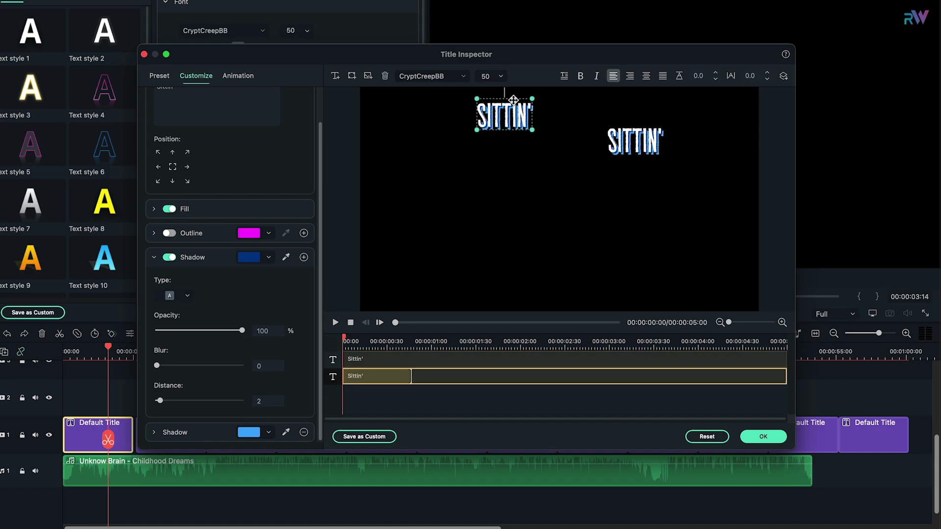
# Step: Add a third "Sittin'" text at font size 50 and place it near the frame's centre, below and between the other two
pyautogui.click(335, 76)
pyautogui.doubleClick(546, 206)
pyautogui.write("Sittin'")
pyautogui.click(501, 77)
pyautogui.click(486, 169)
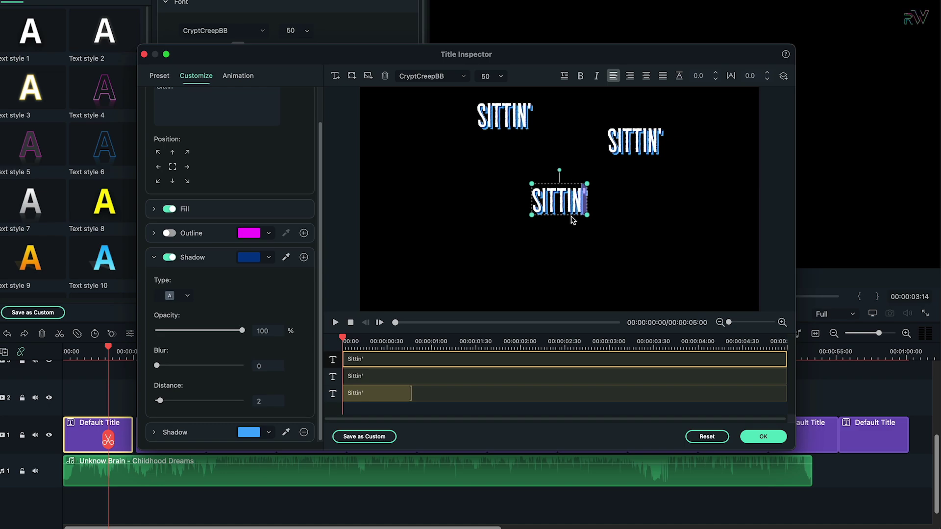
pyautogui.moveTo(569, 214); pyautogui.dragTo(556, 198)
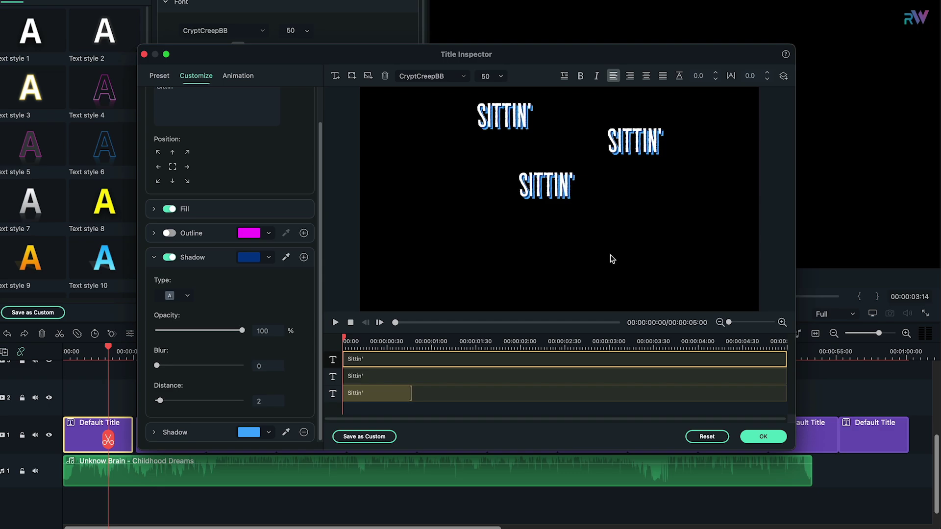
# Step: Play back the title and delay the first "Sittin'" text so it starts at about 0.7 seconds
pyautogui.click(336, 323)
pyautogui.click(399, 368)
pyautogui.click(402, 378)
pyautogui.moveTo(437, 338); pyautogui.dragTo(374, 338)
pyautogui.click(336, 323)
pyautogui.click(336, 323)
pyautogui.click(373, 393)
pyautogui.moveTo(344, 394); pyautogui.dragTo(403, 393)
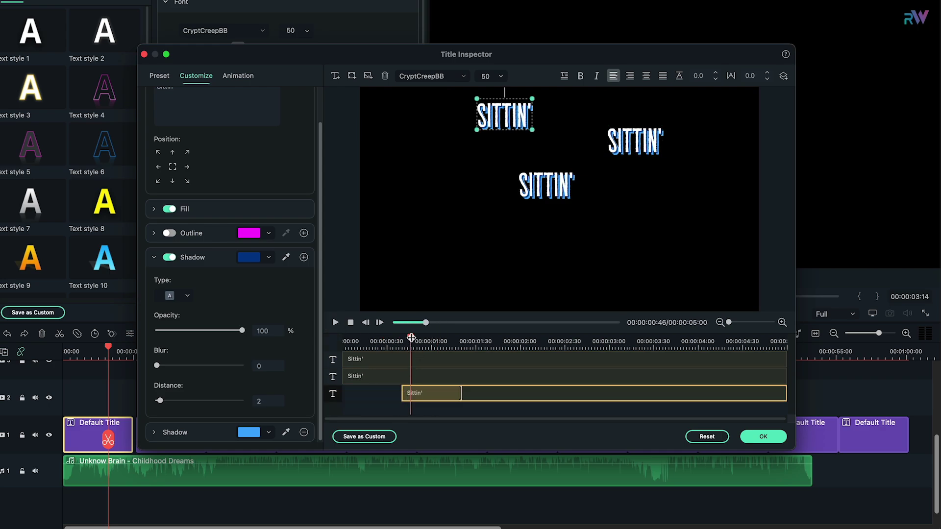
# Step: Delay the second "Sittin'" text, in the upper right of the frame, so it starts at about 1.3 seconds
pyautogui.moveTo(408, 338); pyautogui.dragTo(380, 342)
pyautogui.click(336, 323)
pyautogui.click(337, 323)
pyautogui.moveTo(484, 341); pyautogui.dragTo(444, 341)
pyautogui.click(336, 322)
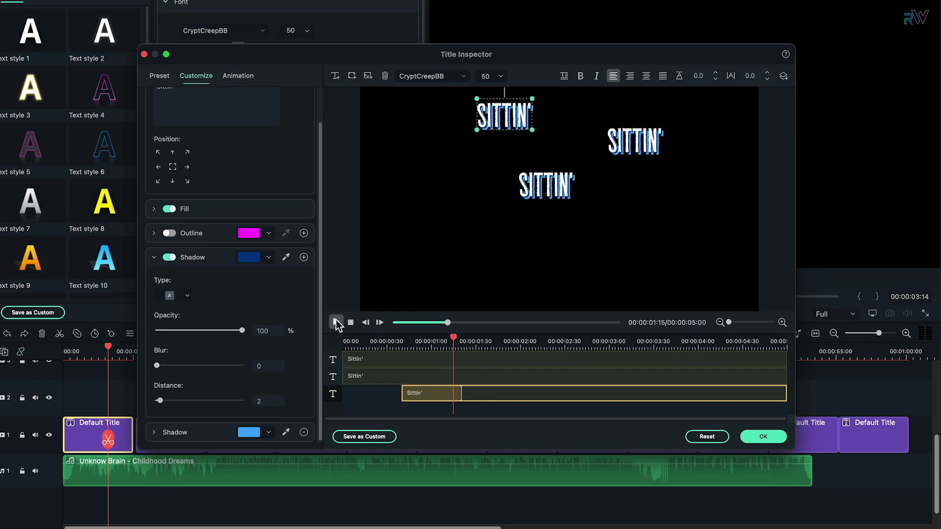
pyautogui.click(336, 322)
pyautogui.moveTo(344, 377); pyautogui.dragTo(459, 377)
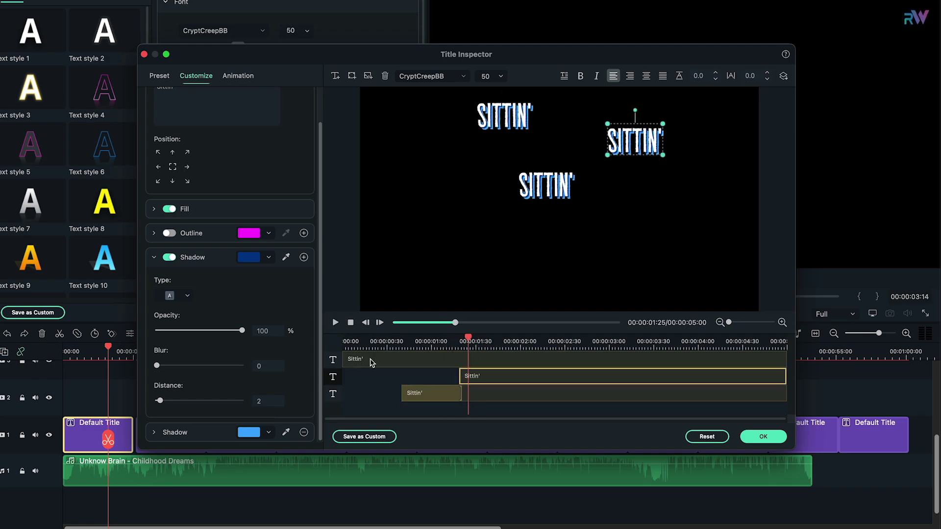
# Step: Delay the third "Sittin'" text so it starts at about 1.9 seconds and play back the staggered sequence
pyautogui.click(337, 324)
pyautogui.moveTo(545, 339); pyautogui.dragTo(518, 339)
pyautogui.click(337, 324)
pyautogui.click(337, 324)
pyautogui.click(525, 342)
pyautogui.moveTo(344, 359); pyautogui.dragTo(512, 359)
pyautogui.moveTo(553, 344); pyautogui.dragTo(361, 345)
pyautogui.click(336, 322)
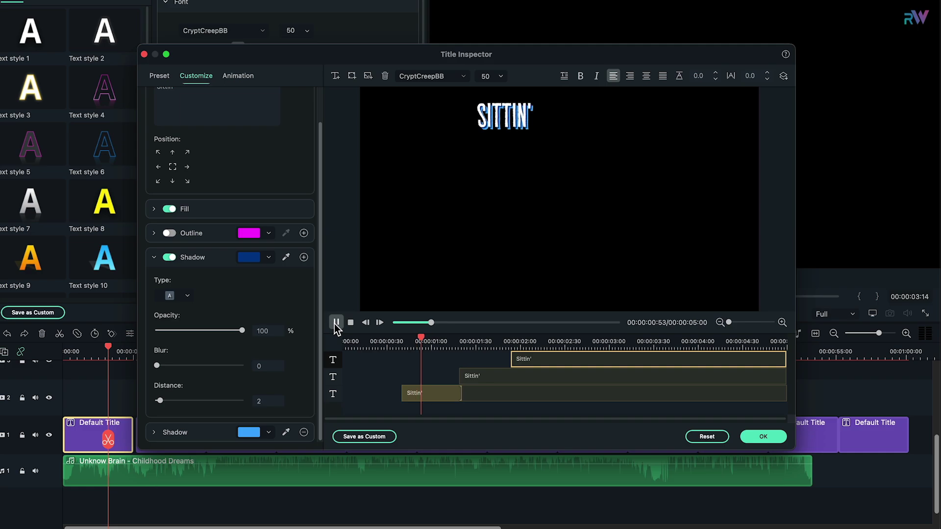
pyautogui.click(335, 323)
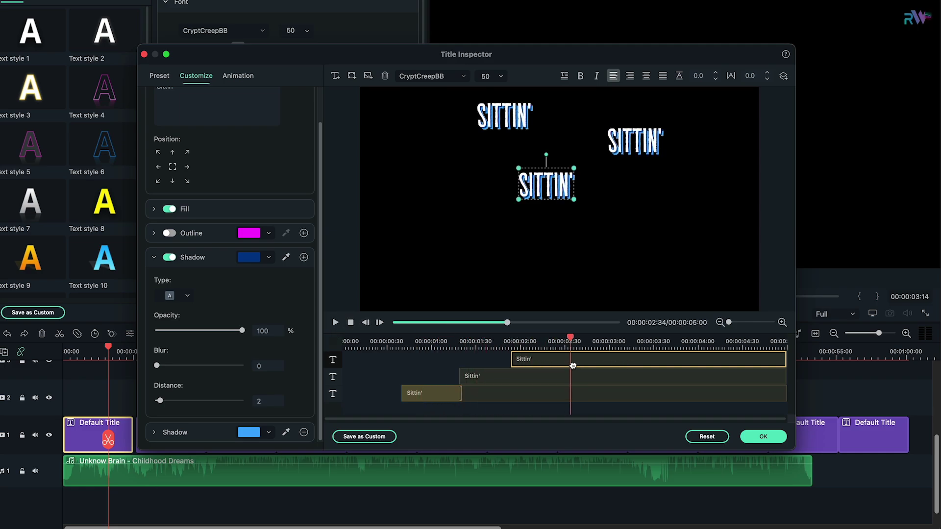
# Step: Apply the Grow Shrink animation to the first "Sittin'" text in the upper left of the frame
pyautogui.click(238, 75)
pyautogui.click(515, 129)
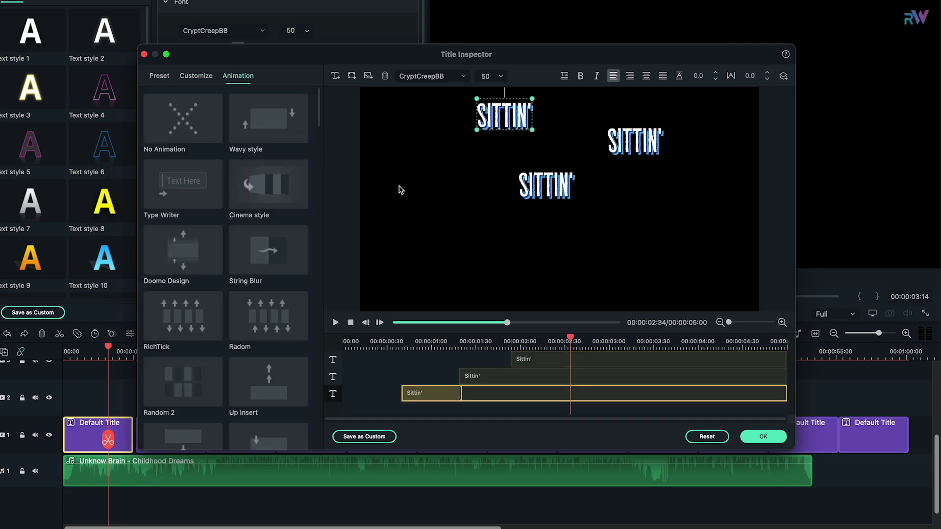
pyautogui.moveTo(318, 117); pyautogui.dragTo(320, 271)
pyautogui.scroll(-5, 273, 238)
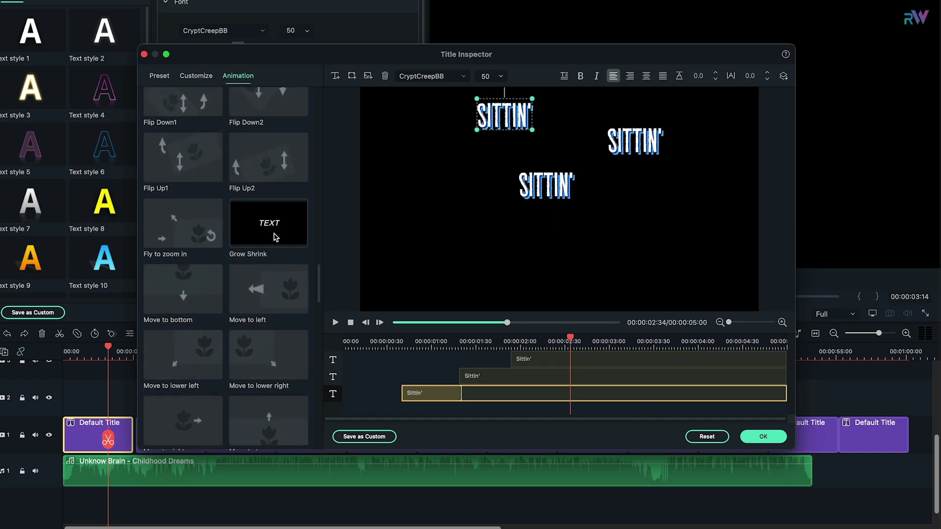
pyautogui.click(269, 234)
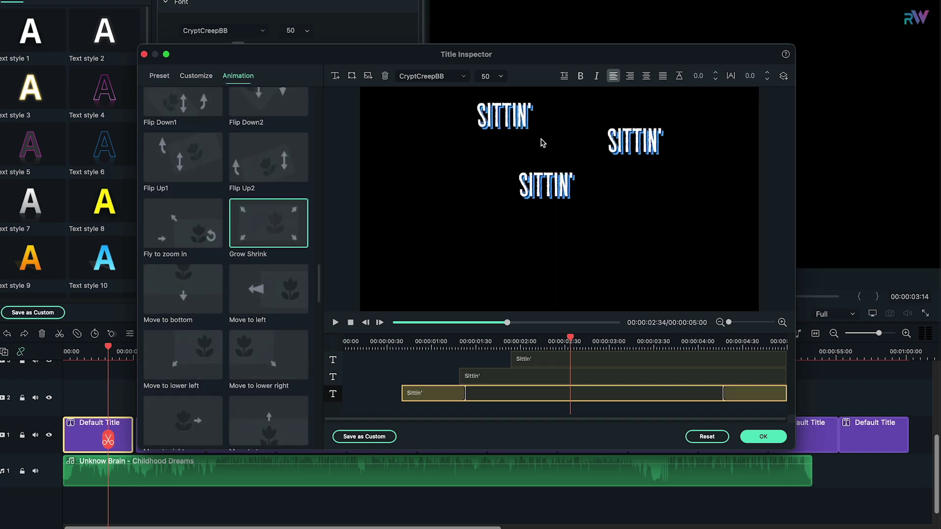
# Step: Apply the Grow Shrink animation to the second and third "Sittin'" texts, then save the title edits
pyautogui.click(498, 376)
pyautogui.doubleClick(268, 232)
pyautogui.click(553, 363)
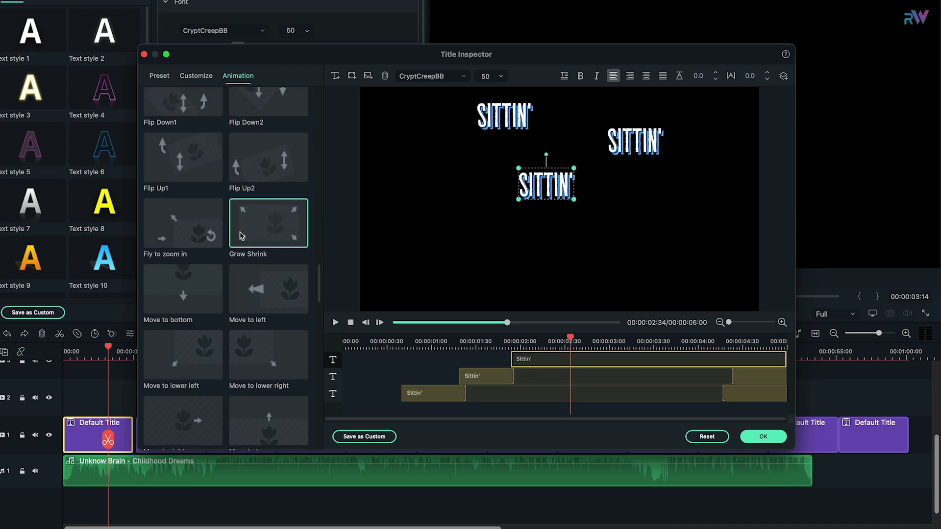
pyautogui.doubleClick(264, 231)
pyautogui.click(356, 341)
pyautogui.click(336, 322)
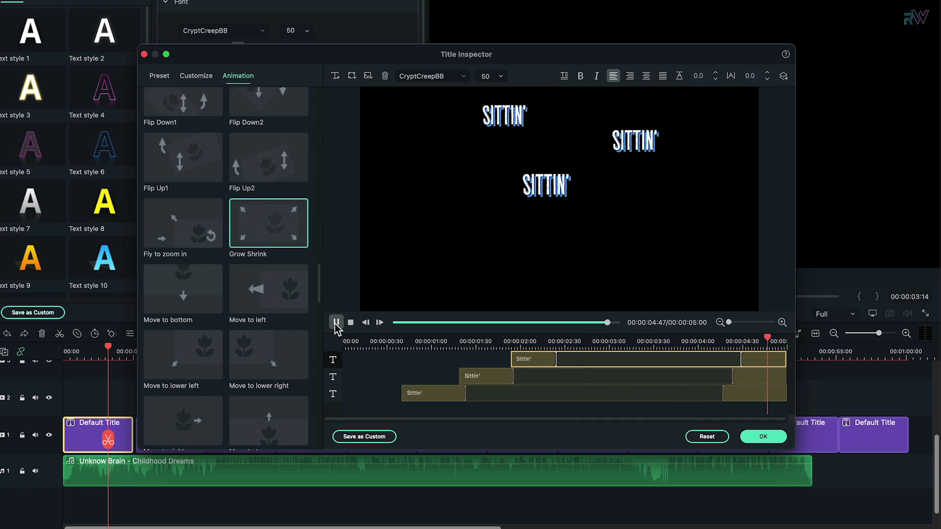
pyautogui.click(764, 436)
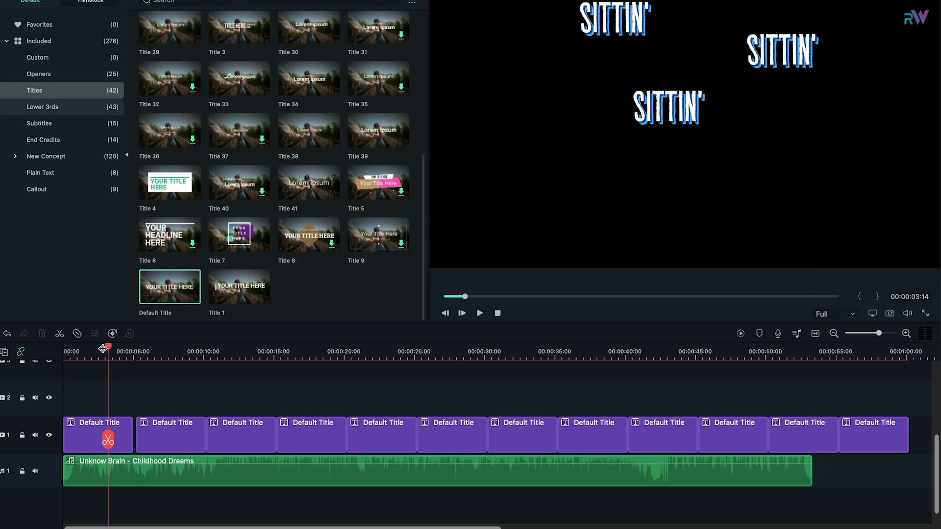
# Step: Play back the first title with the music and trim its clip to end at 00:00:03:14
pyautogui.moveTo(103, 349); pyautogui.dragTo(74, 349)
pyautogui.click(480, 313)
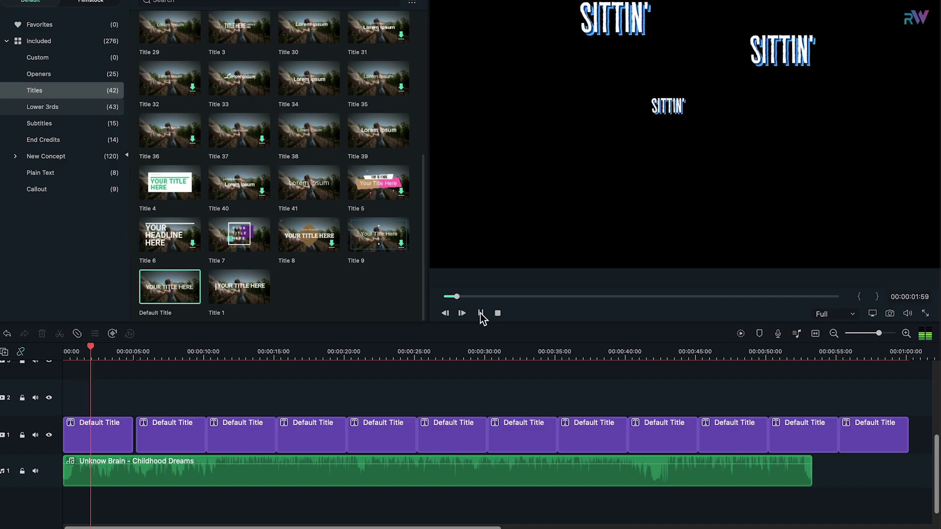
pyautogui.click(480, 313)
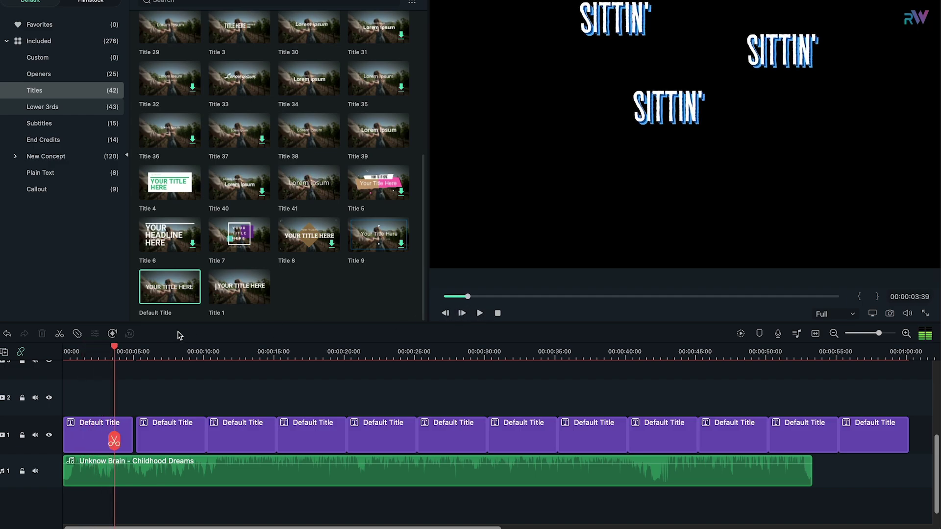
pyautogui.moveTo(110, 349); pyautogui.dragTo(109, 349)
pyautogui.click(122, 426)
pyautogui.moveTo(131, 422); pyautogui.dragTo(102, 420)
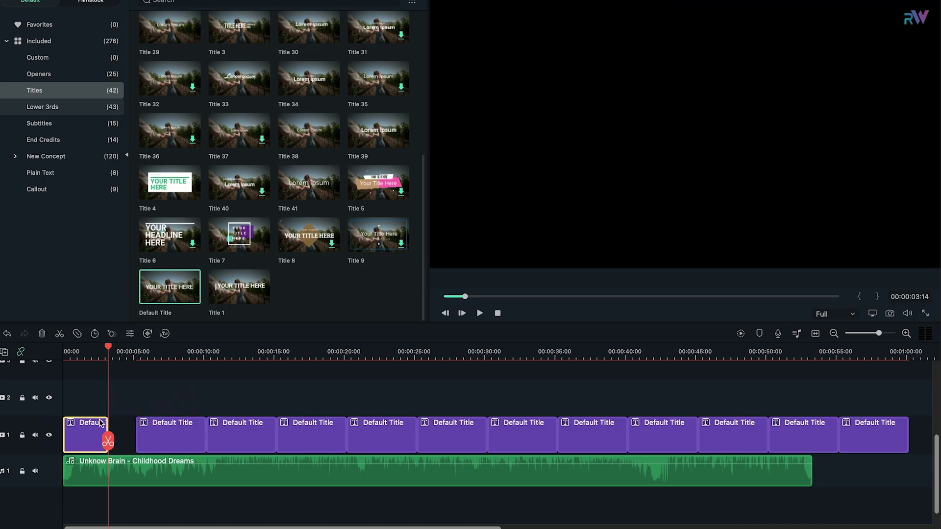
# Step: Move the second title clip directly after the first and trim it to end at 00:00:05:49
pyautogui.moveTo(155, 435); pyautogui.dragTo(132, 433)
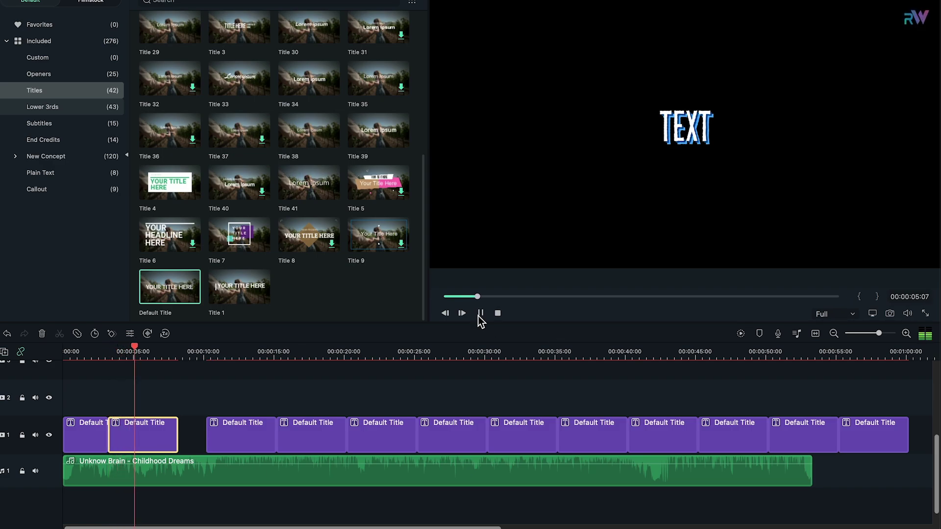
pyautogui.click(481, 313)
pyautogui.moveTo(177, 434); pyautogui.dragTo(144, 432)
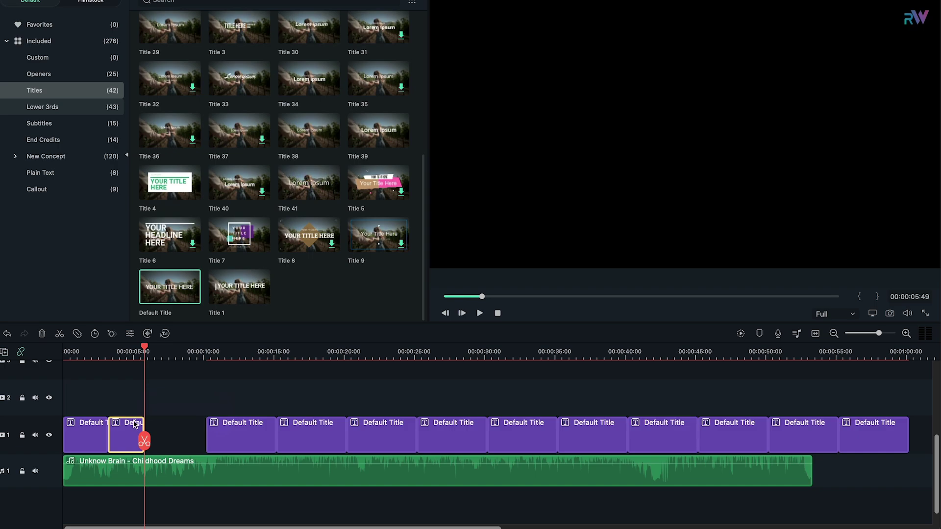
# Step: Open the second title in the advanced title editor and replace its text with "At the same old workplace"
pyautogui.scroll(1, 138, 427)
pyautogui.press('super+equal')
pyautogui.press('super+equal')
pyautogui.press('super+equal')
pyautogui.hscroll(-3, 131, 424)
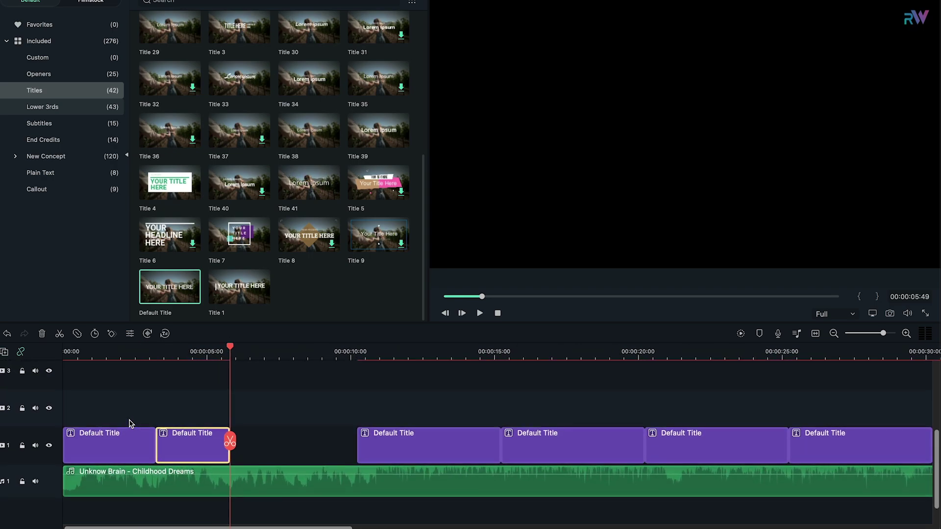
pyautogui.doubleClick(179, 439)
pyautogui.click(337, 311)
pyautogui.doubleClick(566, 196)
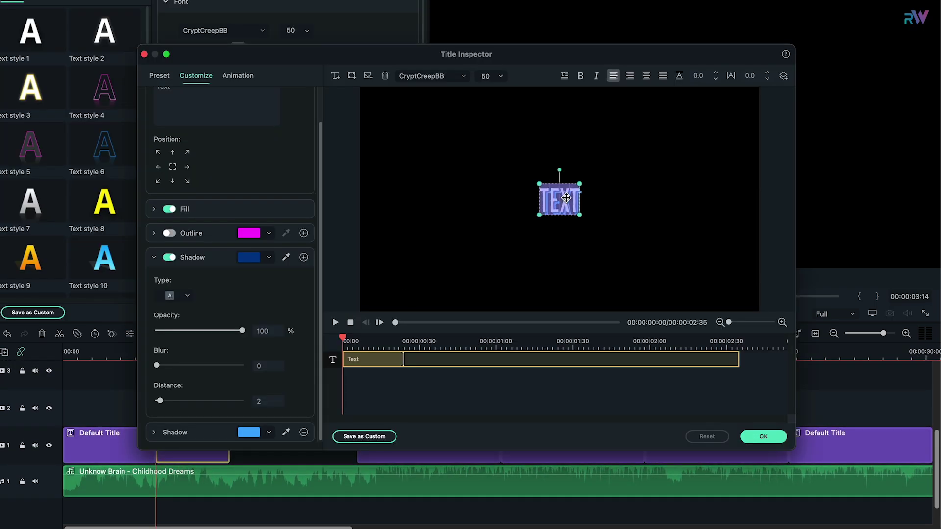
pyautogui.write('At the same old workplace')
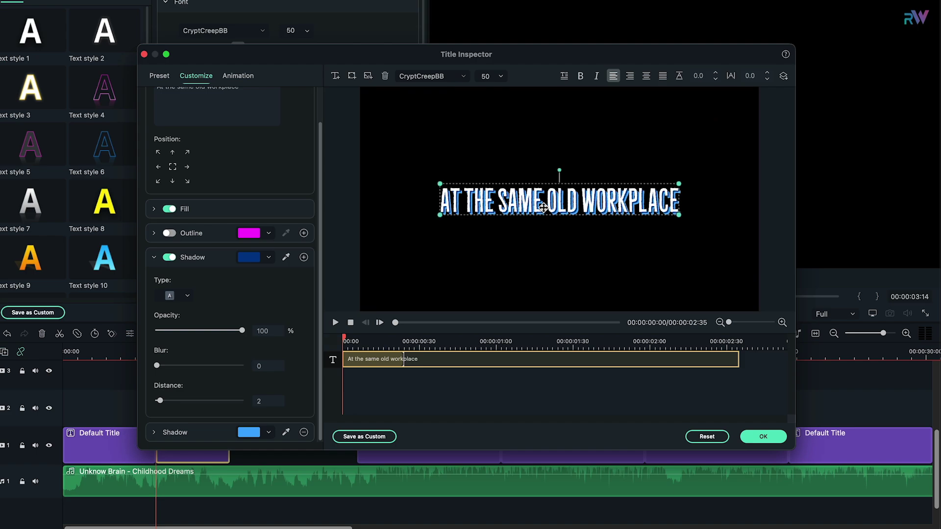
# Step: Try the Down Up 2 animation on the "At the same old workplace" text and preview it
pyautogui.click(238, 77)
pyautogui.moveTo(319, 279); pyautogui.dragTo(321, 240)
pyautogui.click(185, 227)
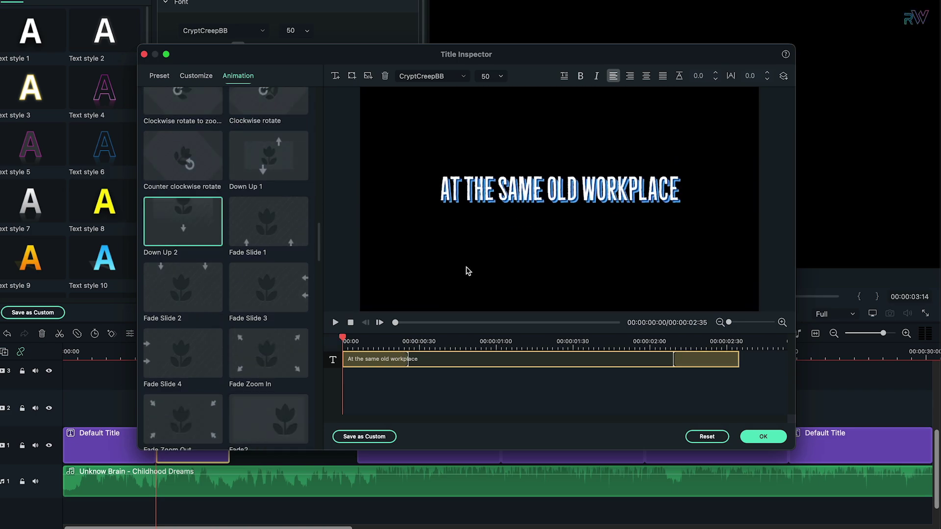
pyautogui.click(335, 323)
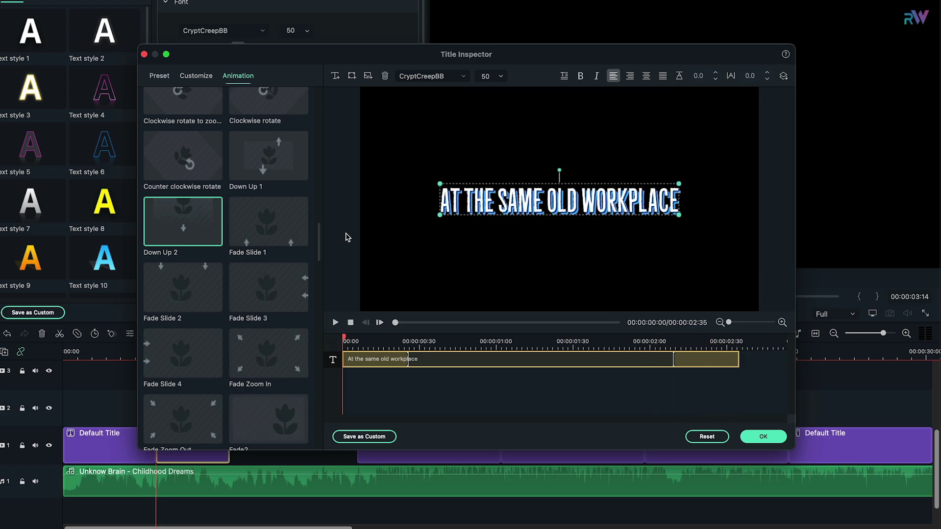
# Step: Apply the Up Down 2 animation to the "At the same old workplace" text
pyautogui.scroll(3, 321, 242)
pyautogui.moveTo(316, 230); pyautogui.dragTo(309, 367)
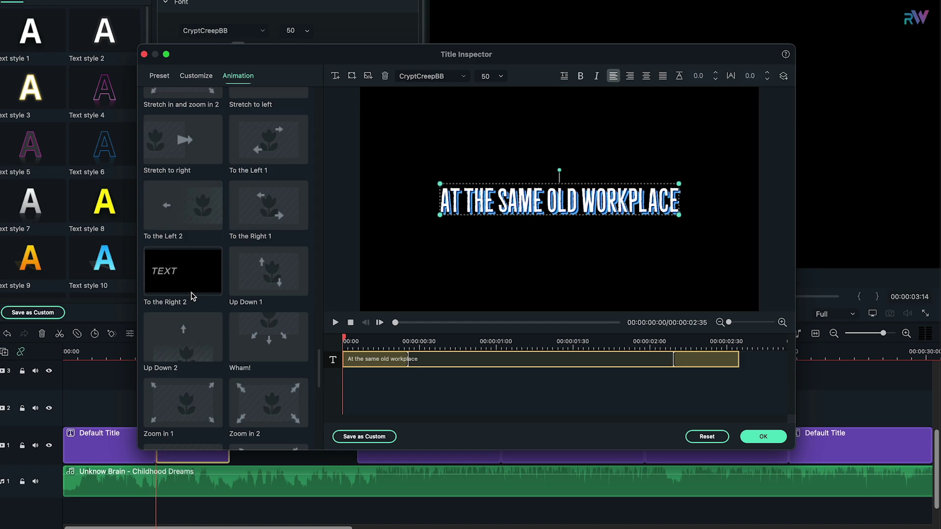
pyautogui.click(189, 336)
pyautogui.click(351, 323)
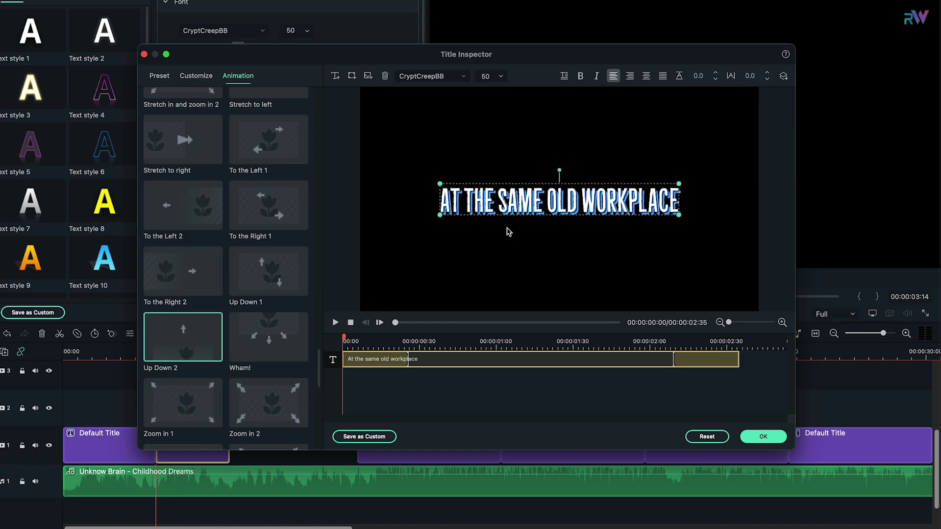
# Step: Add a separate text reading "Same" at font size 50 above the full sentence
pyautogui.click(335, 76)
pyautogui.moveTo(575, 172); pyautogui.dragTo(519, 110)
pyautogui.doubleClick(515, 123)
pyautogui.write('Same')
pyautogui.click(488, 76)
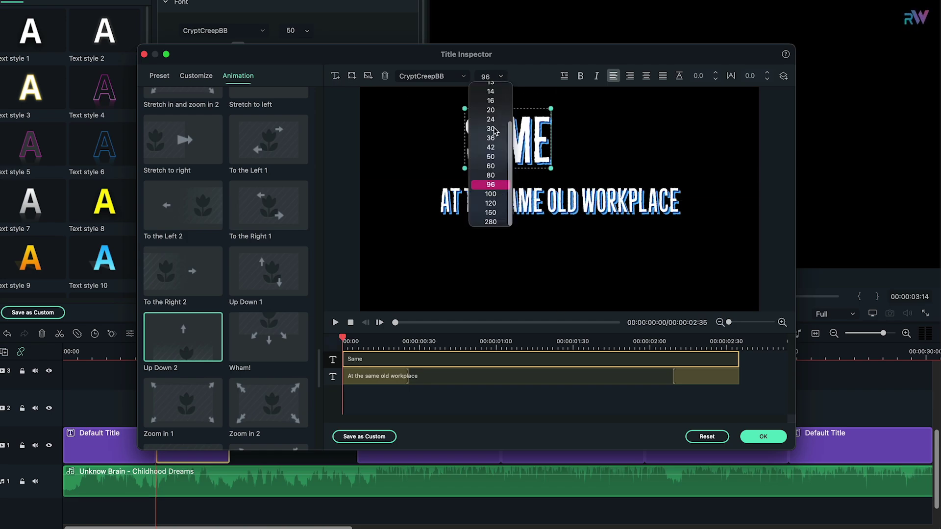
pyautogui.click(494, 156)
# Step: Add a separate text reading "old" at font size 50 to the right of "Same", above the full sentence
pyautogui.click(335, 76)
pyautogui.moveTo(558, 198); pyautogui.dragTo(605, 153)
pyautogui.doubleClick(598, 150)
pyautogui.write('old')
pyautogui.click(488, 76)
pyautogui.click(494, 157)
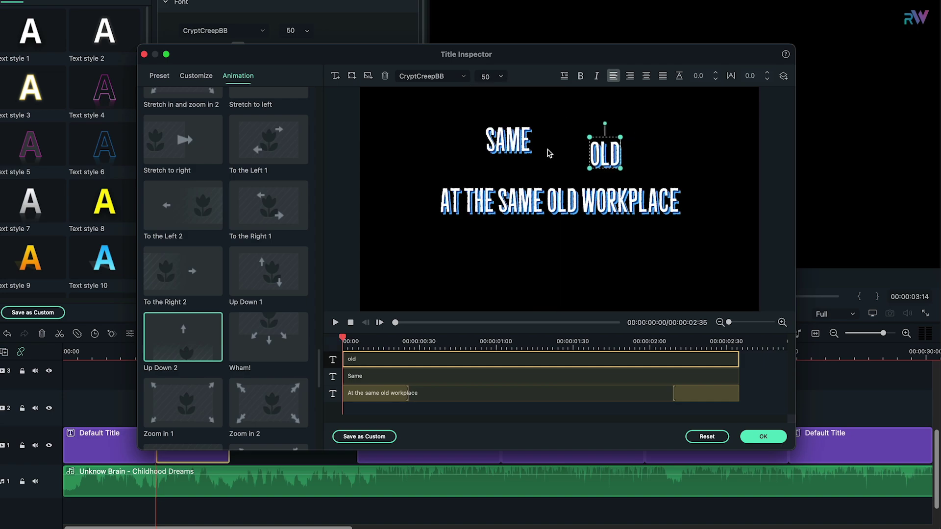
# Step: Add a separate text reading "Workplace" at font size 50, correcting its spelling
pyautogui.click(335, 76)
pyautogui.moveTo(558, 199); pyautogui.dragTo(642, 201)
pyautogui.doubleClick(569, 245)
pyautogui.write('Wokeplace')
pyautogui.click(488, 76)
pyautogui.click(494, 157)
pyautogui.doubleClick(629, 237)
pyautogui.write('rk')
pyautogui.click(649, 283)
# Step: Align the separate word texts to form one line across the middle of the frame
pyautogui.click(617, 144)
pyautogui.moveTo(616, 144); pyautogui.dragTo(571, 188)
pyautogui.moveTo(514, 128); pyautogui.dragTo(456, 156)
pyautogui.click(460, 192)
# Step: Shorten the full sentence text to "At the" and place it in line before "Same"
pyautogui.doubleClick(589, 175)
pyautogui.doubleClick(589, 175)
pyautogui.moveTo(650, 175); pyautogui.dragTo(480, 169)
pyautogui.press('BackSpace')
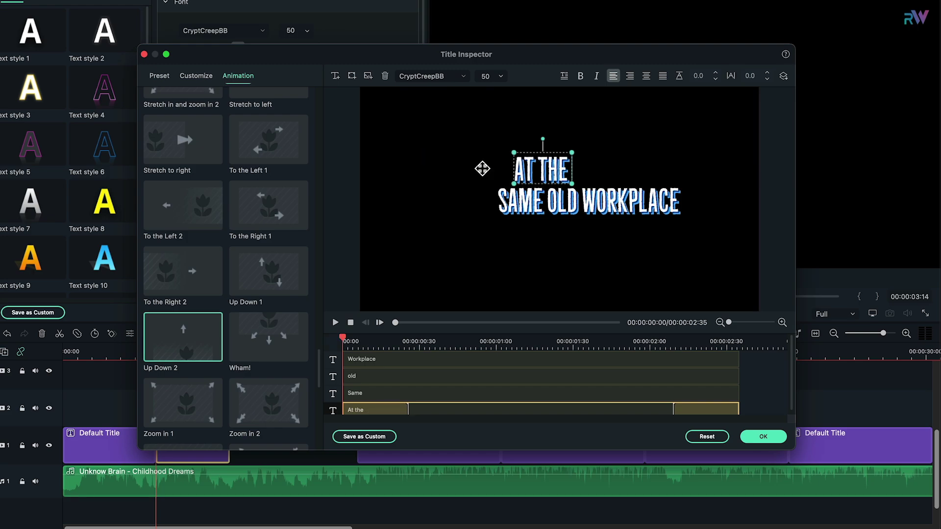
pyautogui.moveTo(553, 159); pyautogui.dragTo(479, 190)
pyautogui.click(550, 182)
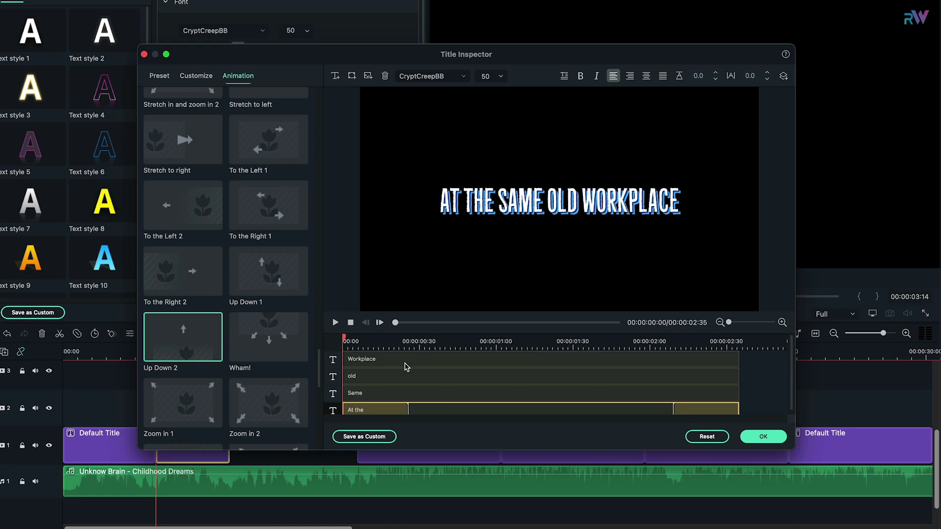
# Step: Play back the title and delay the "Same" text so it starts at about 00:00:00:28
pyautogui.scroll(-1, 406, 365)
pyautogui.click(336, 323)
pyautogui.moveTo(343, 389); pyautogui.dragTo(414, 389)
# Step: Delay the "old" text so it starts at about 00:00:00:48 and continue playback from there
pyautogui.click(336, 323)
pyautogui.click(335, 323)
pyautogui.moveTo(476, 337); pyautogui.dragTo(468, 337)
pyautogui.moveTo(343, 373); pyautogui.dragTo(466, 374)
pyautogui.click(335, 324)
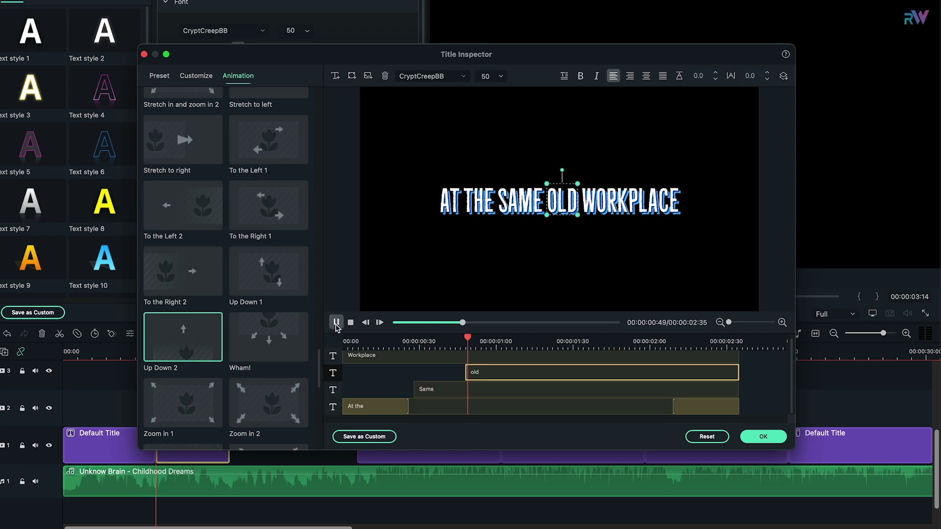
# Step: Delay the "Workplace" text so it starts at about 00:00:01:17, playing the title back to check the timing
pyautogui.click(336, 325)
pyautogui.moveTo(343, 357); pyautogui.dragTo(534, 360)
pyautogui.click(350, 323)
pyautogui.click(335, 325)
pyautogui.click(335, 324)
pyautogui.moveTo(532, 359); pyautogui.dragTo(545, 359)
pyautogui.click(351, 323)
pyautogui.click(336, 323)
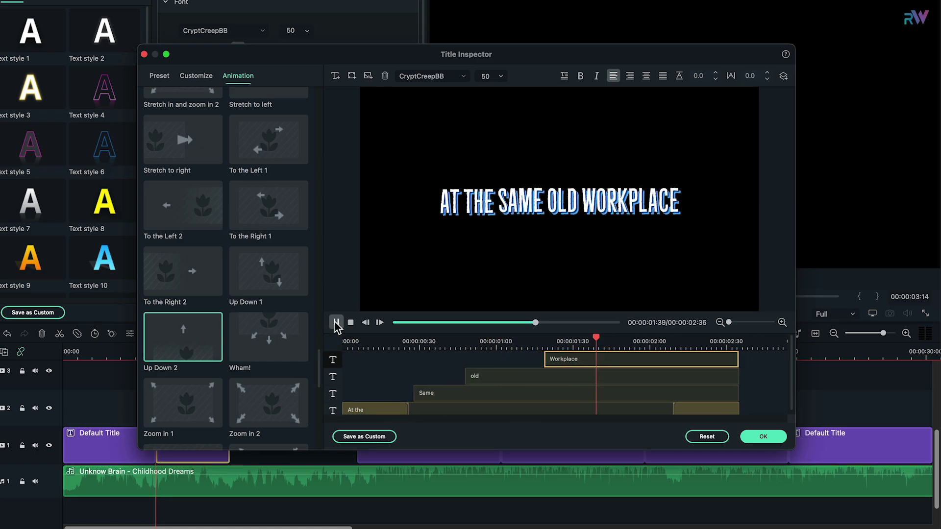
pyautogui.scroll(-1, 465, 373)
# Step: Apply the Up Down 2 animation to the "Same", "old" and "Workplace" texts and play back the title
pyautogui.click(450, 391)
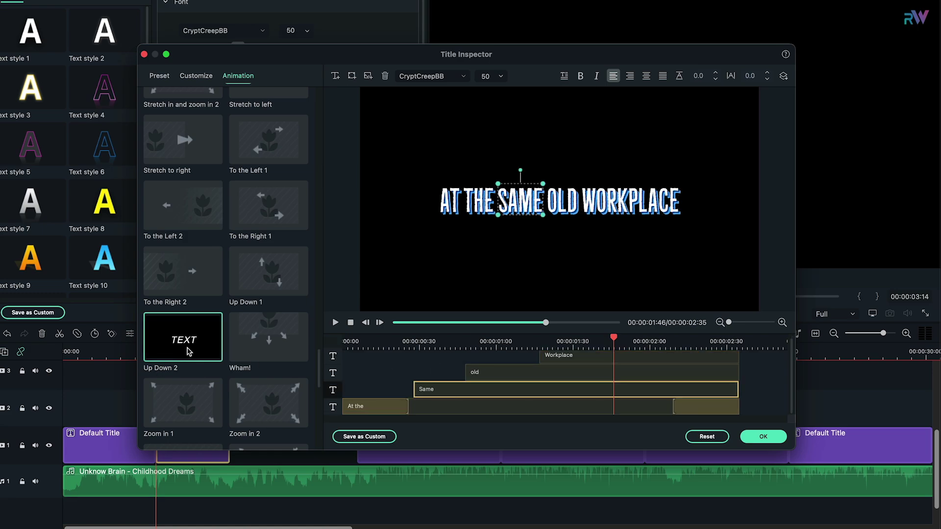
pyautogui.doubleClick(183, 356)
pyautogui.click(534, 372)
pyautogui.click(177, 338)
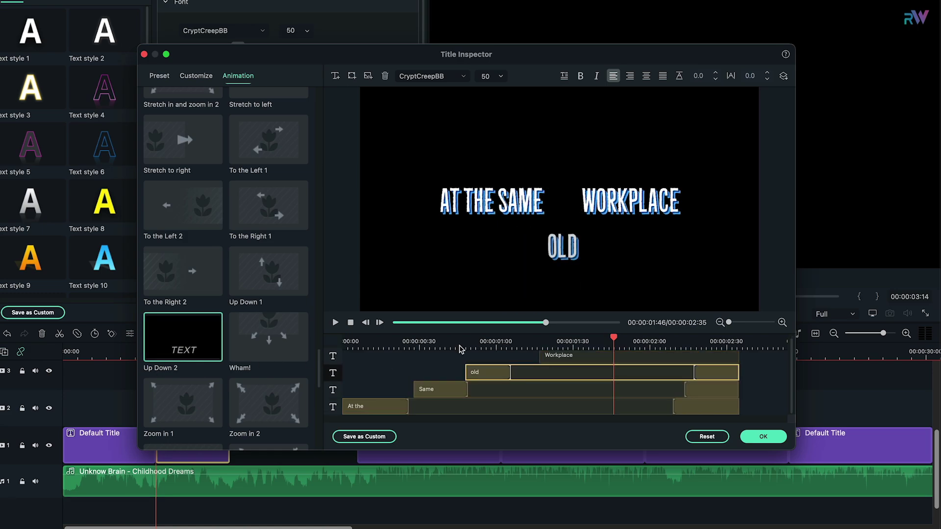
pyautogui.click(587, 357)
pyautogui.click(164, 340)
pyautogui.click(336, 322)
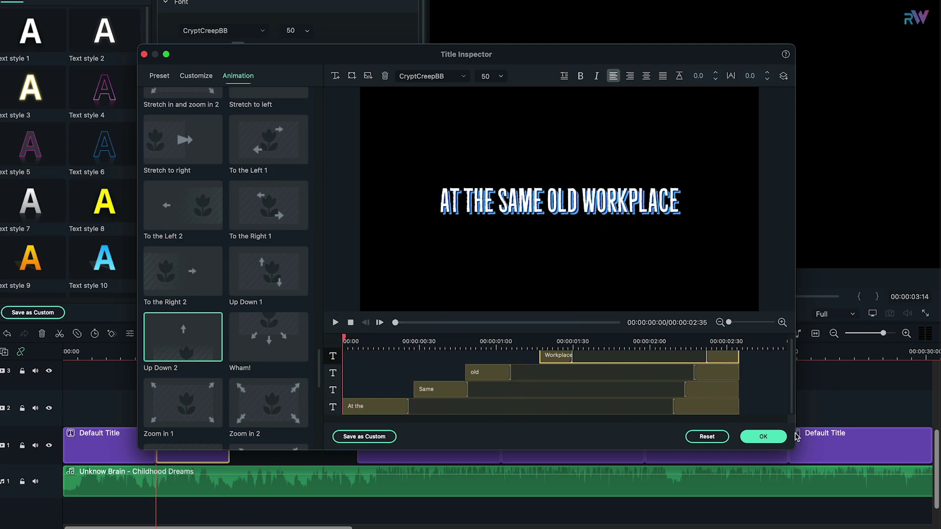
# Step: Apply the Down Up 2 animation to the "At the" text, preview it and confirm the title changes
pyautogui.scroll(15, 312, 343)
pyautogui.click(182, 282)
pyautogui.click(480, 410)
pyautogui.click(336, 322)
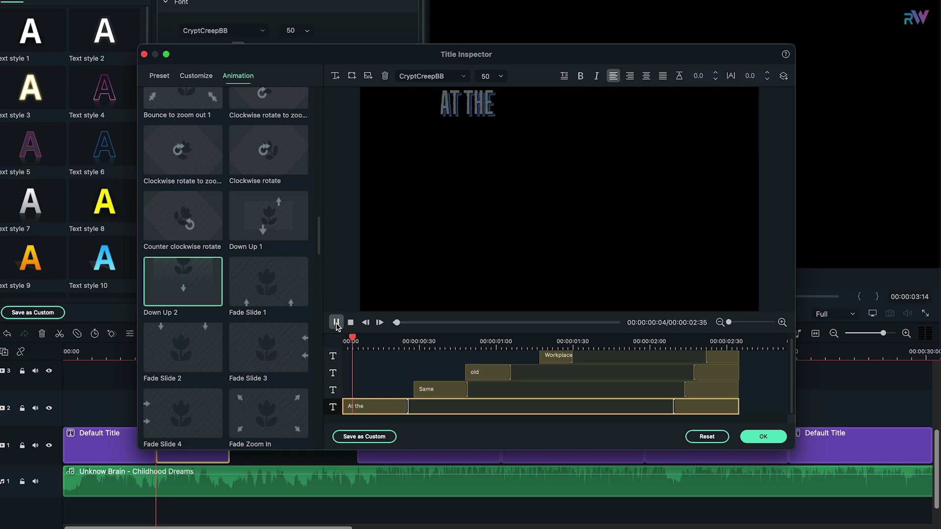
pyautogui.click(336, 322)
pyautogui.click(763, 437)
# Step: Play back the title sequence and move all title clips up to video track 2
pyautogui.press('space')
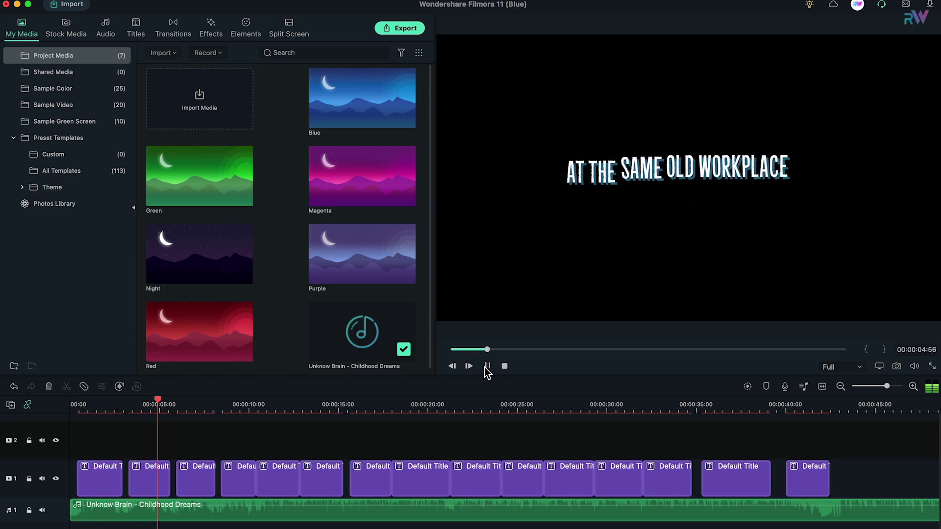
pyautogui.click(487, 367)
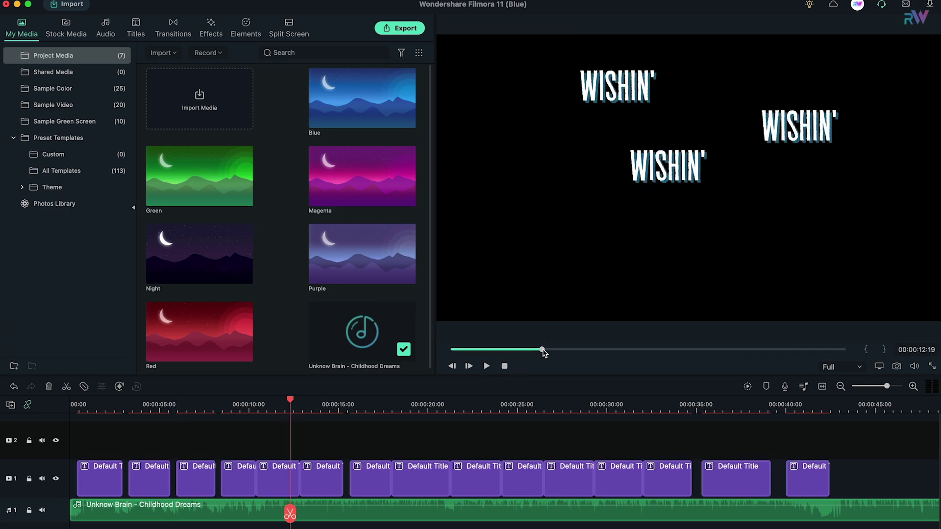
pyautogui.moveTo(543, 350); pyautogui.dragTo(450, 349)
pyautogui.moveTo(855, 448); pyautogui.dragTo(106, 459)
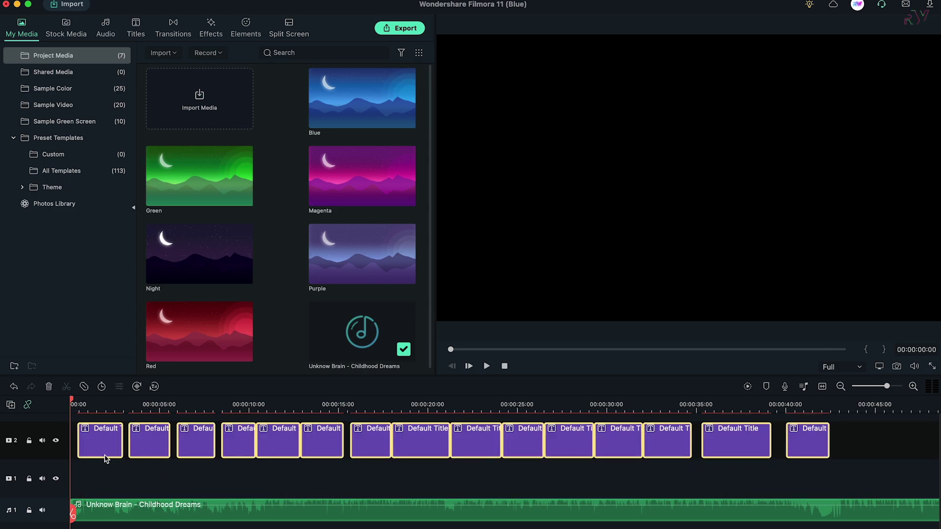
pyautogui.click(122, 479)
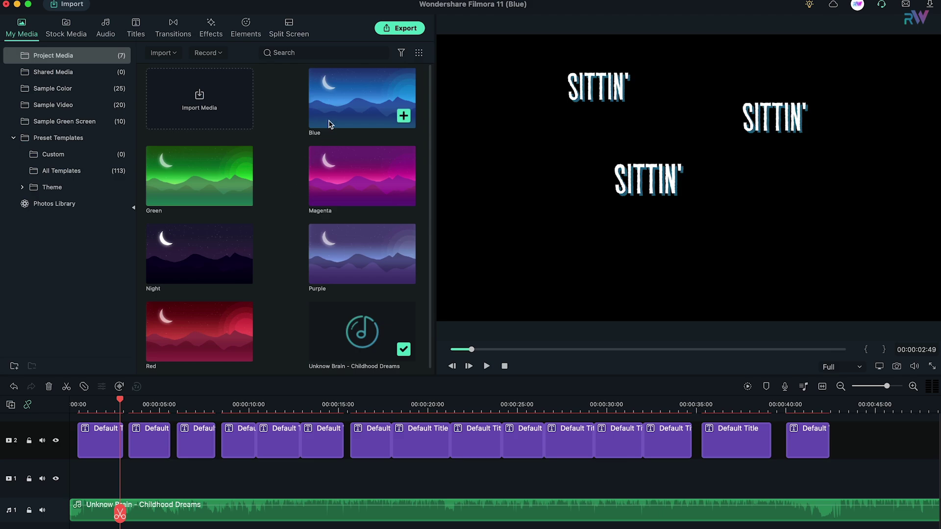
# Step: Place the Blue background clip on video track 1 beneath the titles, from the start of the timeline
pyautogui.click(354, 114)
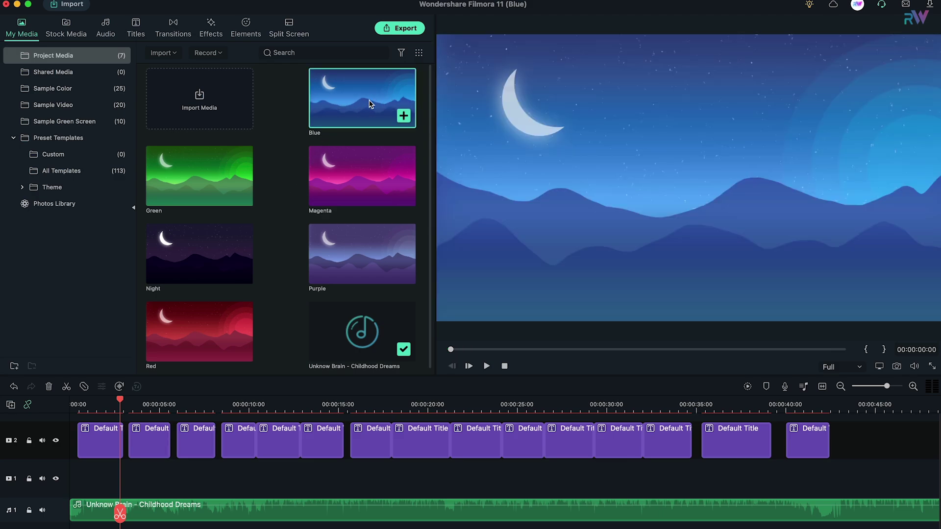
pyautogui.moveTo(191, 371); pyautogui.dragTo(72, 486)
pyautogui.moveTo(221, 457); pyautogui.dragTo(223, 464)
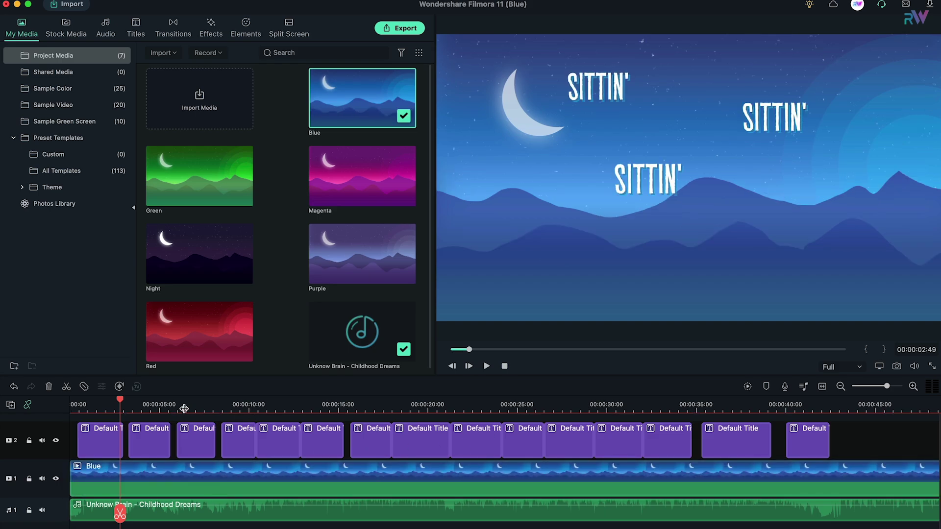
# Step: Color-tune the Blue background clip with exposure 5, brightness -4, contrast 24 and saturation 24
pyautogui.moveTo(120, 402); pyautogui.dragTo(147, 403)
pyautogui.click(216, 474)
pyautogui.click(137, 387)
pyautogui.click(164, 404)
pyautogui.click(194, 127)
pyautogui.click(158, 445)
pyautogui.scroll(-4, 224, 441)
pyautogui.moveTo(225, 481); pyautogui.dragTo(241, 481)
pyautogui.moveTo(225, 426); pyautogui.dragTo(241, 425)
pyautogui.moveTo(225, 394); pyautogui.dragTo(223, 394)
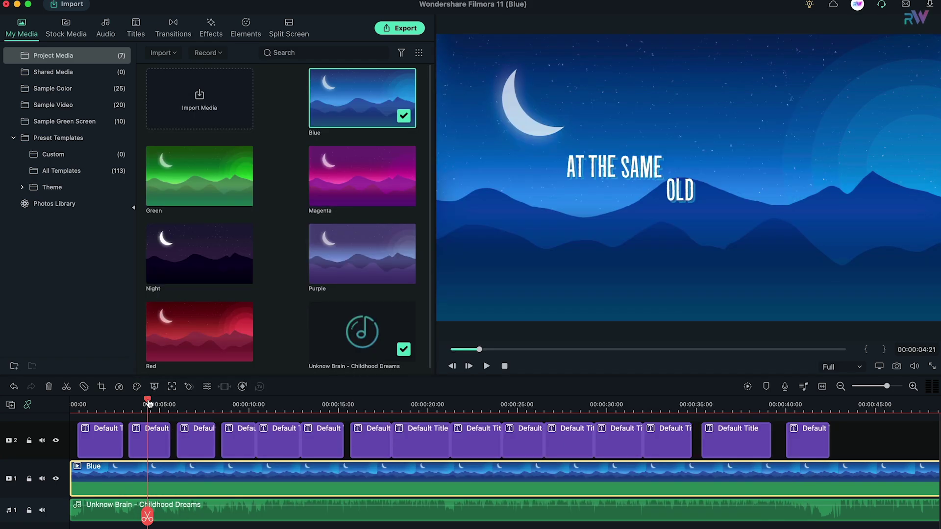
# Step: Check the background at 00:00:11:28, and preview the Green, Magenta, Purple, Night and Red alternatives
pyautogui.moveTo(147, 403); pyautogui.dragTo(277, 395)
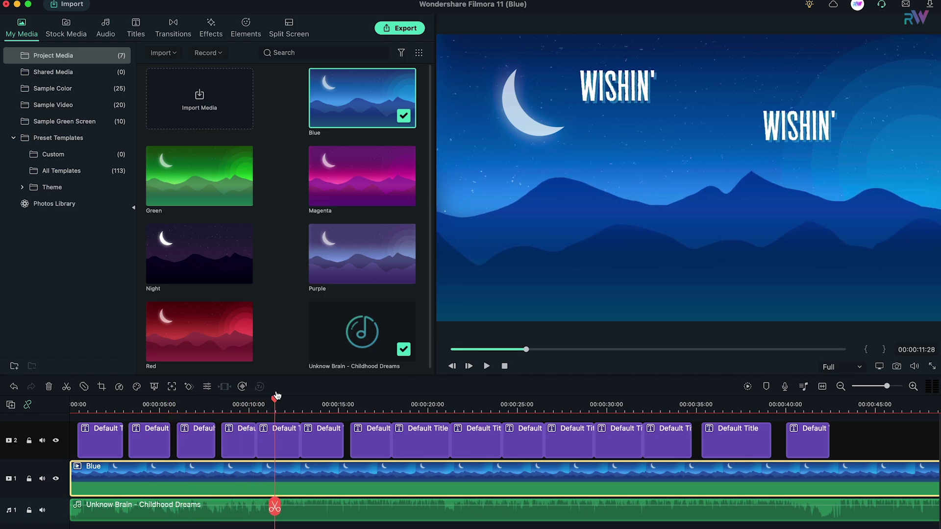
pyautogui.click(212, 188)
pyautogui.click(382, 194)
pyautogui.click(343, 262)
pyautogui.click(225, 267)
pyautogui.click(198, 350)
pyautogui.click(210, 264)
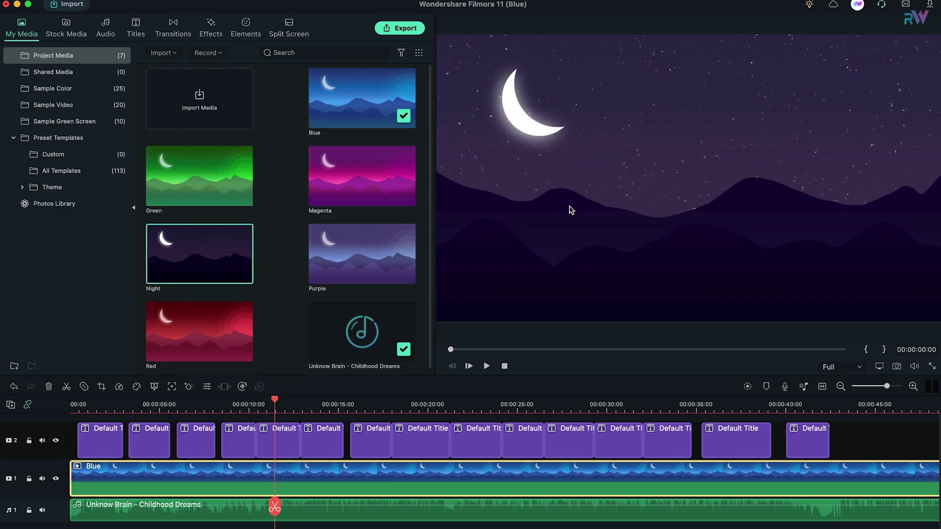
pyautogui.click(281, 240)
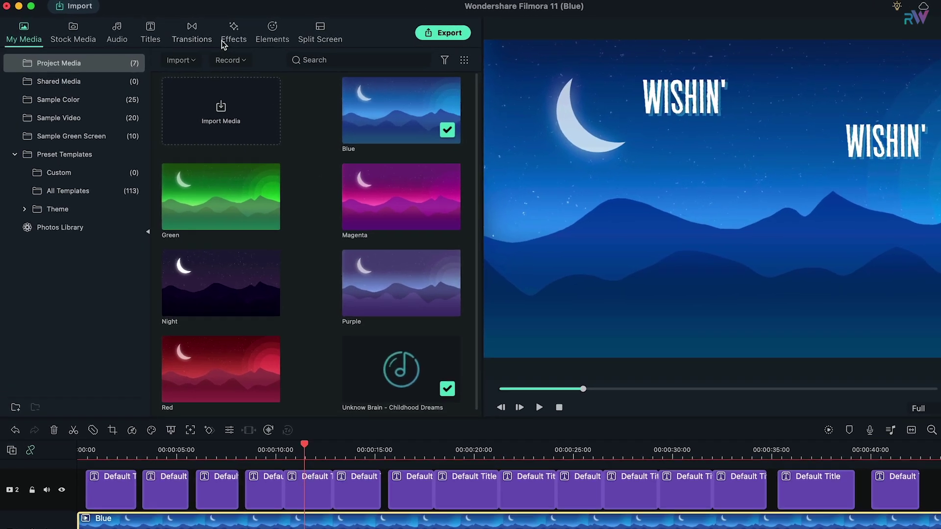
# Step: Find the Mild effect among the Shake filters and apply it to the Blue background clip
pyautogui.click(210, 28)
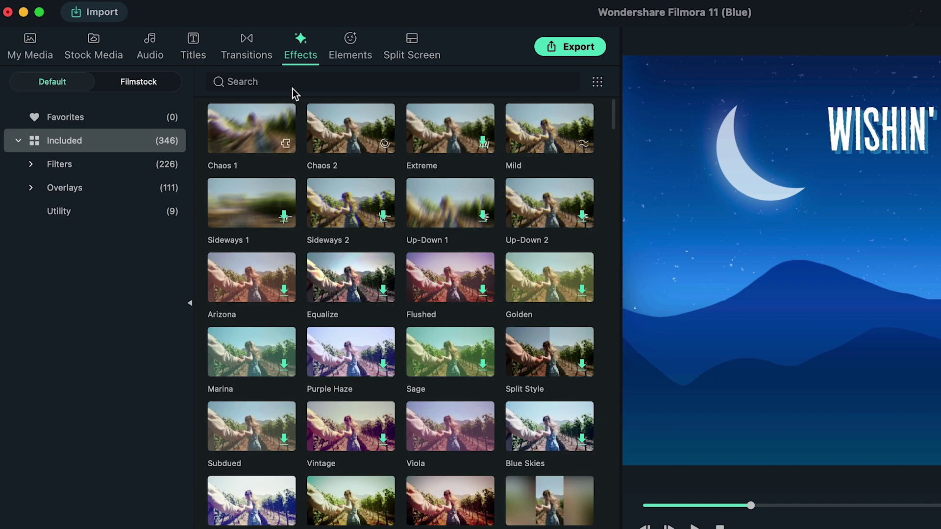
pyautogui.write('mild')
pyautogui.press('Return')
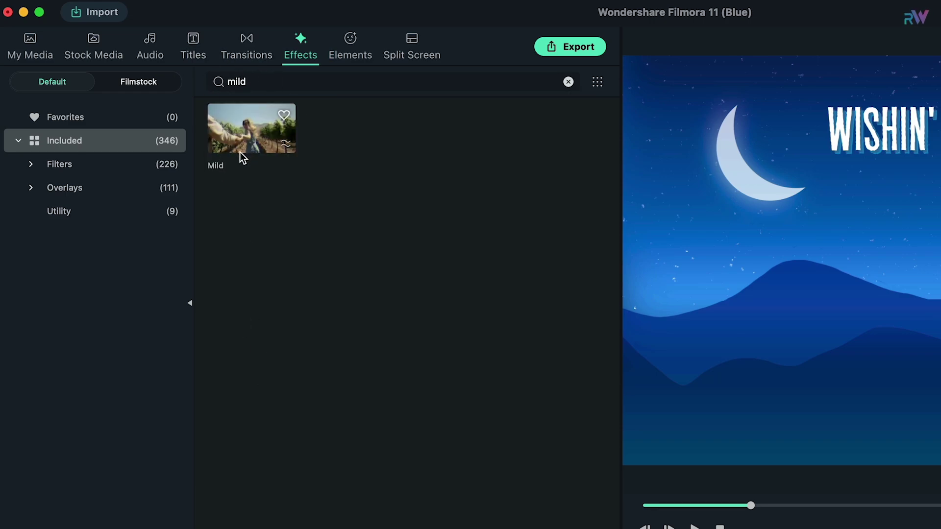
pyautogui.click(31, 165)
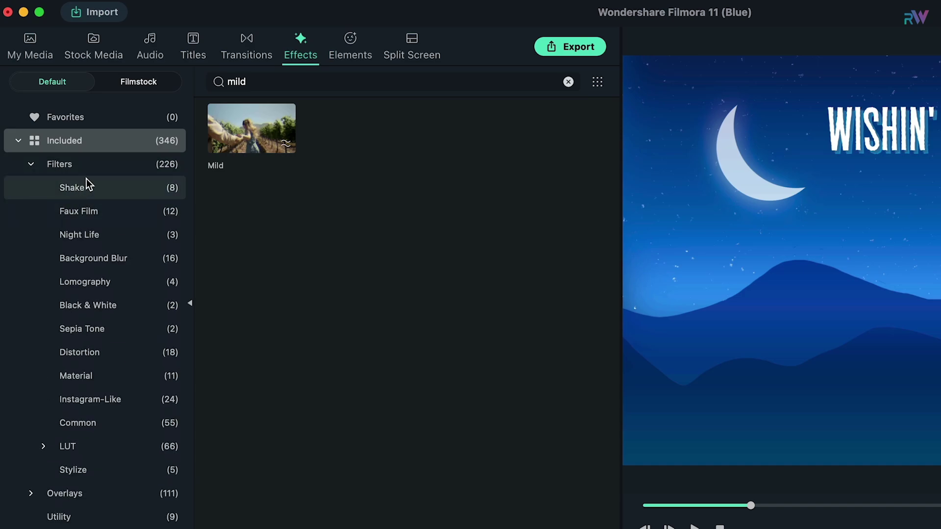
pyautogui.click(84, 187)
pyautogui.click(571, 83)
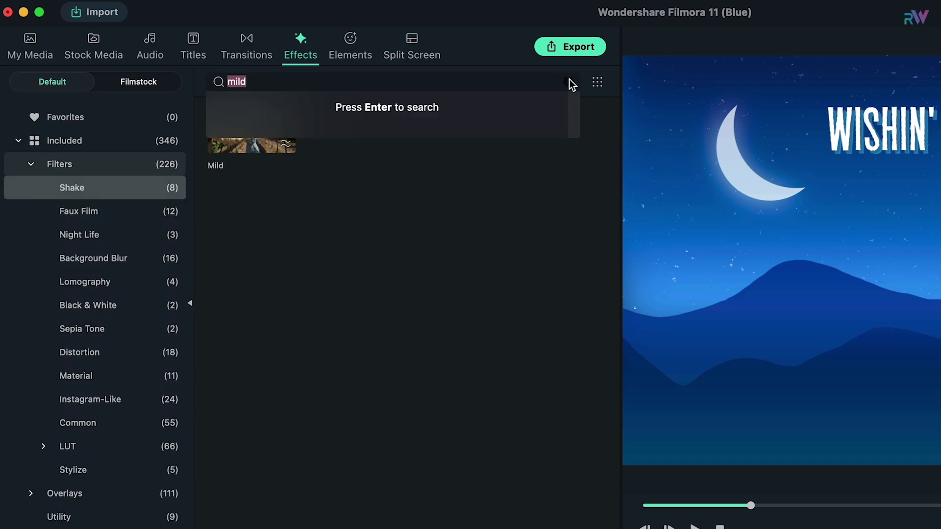
pyautogui.click(571, 83)
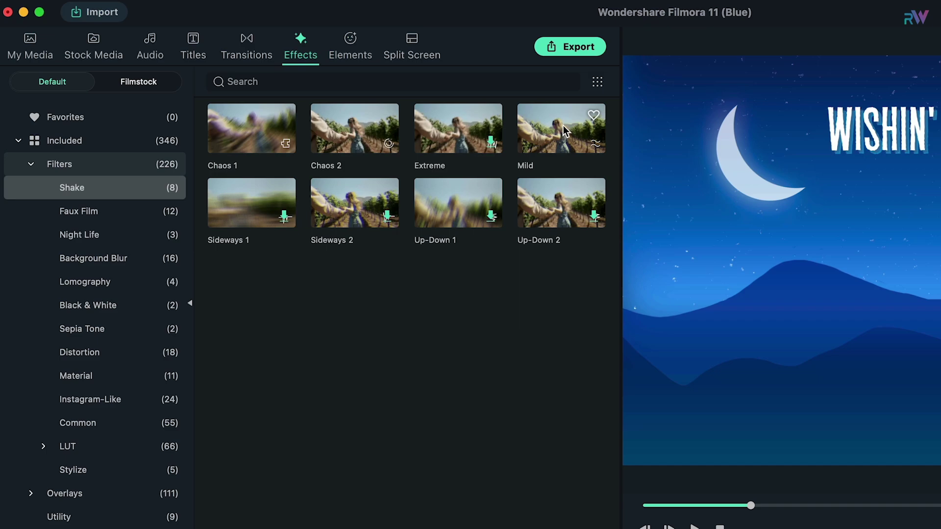
pyautogui.moveTo(560, 128); pyautogui.dragTo(448, 528)
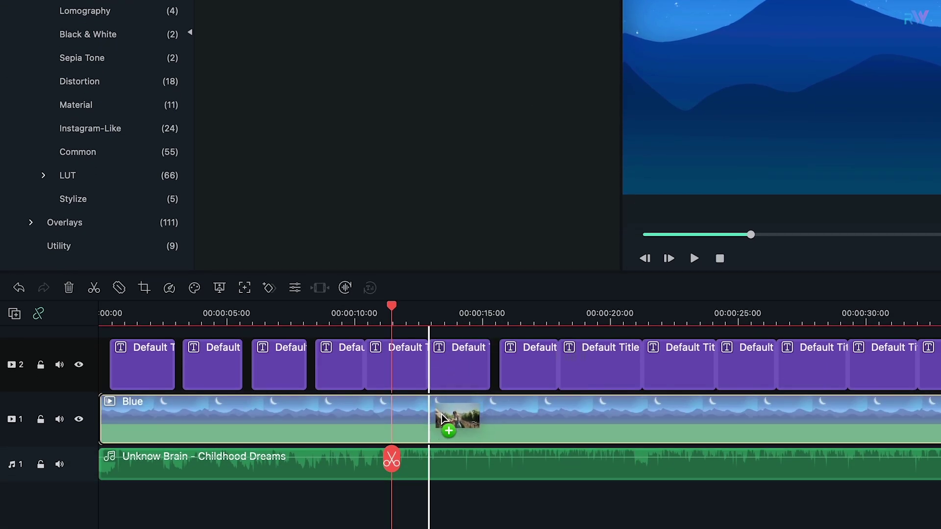
pyautogui.moveTo(441, 417); pyautogui.dragTo(559, 419)
# Step: Turn off RGB Separate and Motion Blur for the Mild effect on the Blue background clip
pyautogui.doubleClick(549, 416)
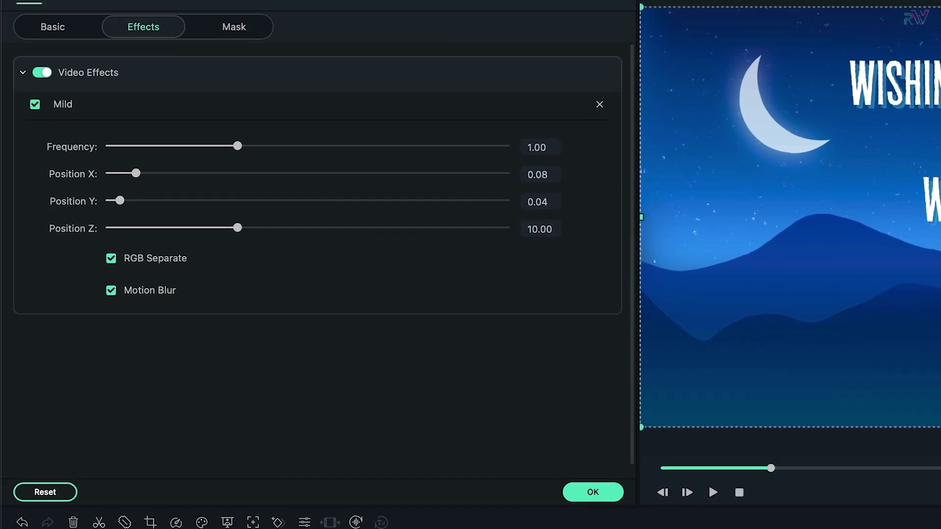
pyautogui.click(68, 49)
pyautogui.click(150, 48)
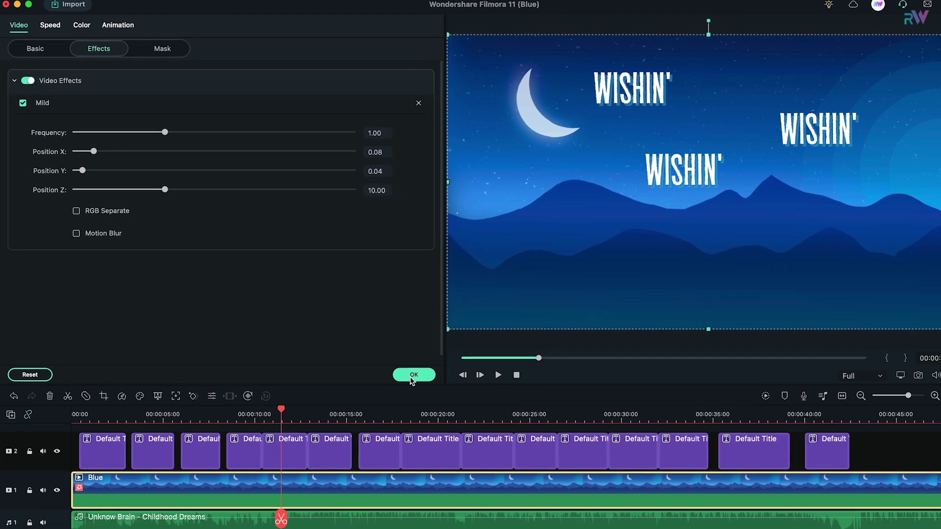
pyautogui.click(594, 513)
# Step: Play back the video from the start to check the shake on the background
pyautogui.moveTo(277, 404); pyautogui.dragTo(74, 404)
pyautogui.click(486, 368)
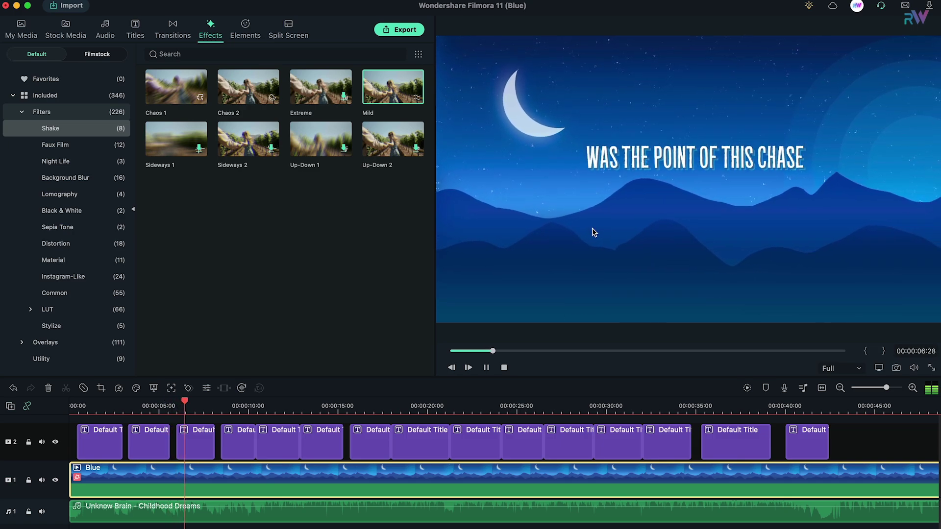
pyautogui.click(486, 369)
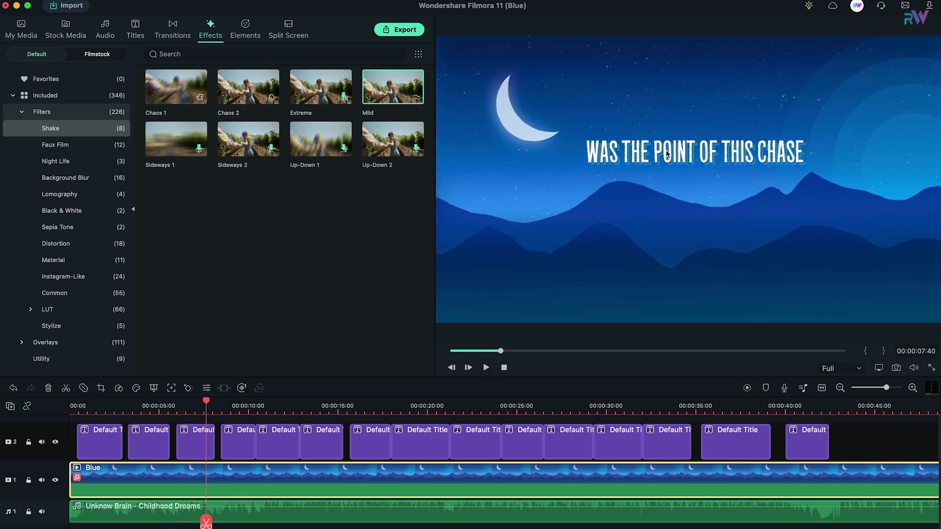
# Step: Add a Mild effect on video track 3 over all titles, ending at about 44 seconds, and set its frequency to 2.00
pyautogui.scroll(3, 250, 447)
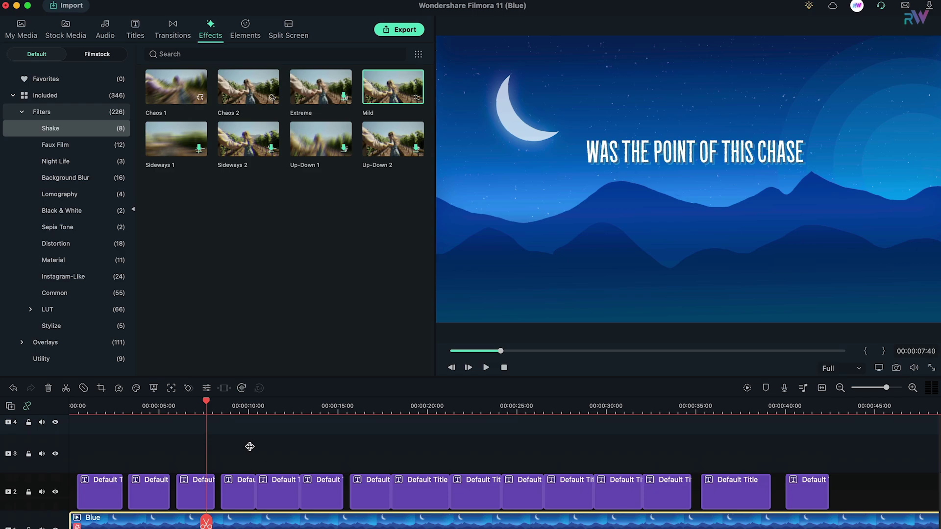
pyautogui.moveTo(388, 98); pyautogui.dragTo(857, 454)
pyautogui.doubleClick(353, 454)
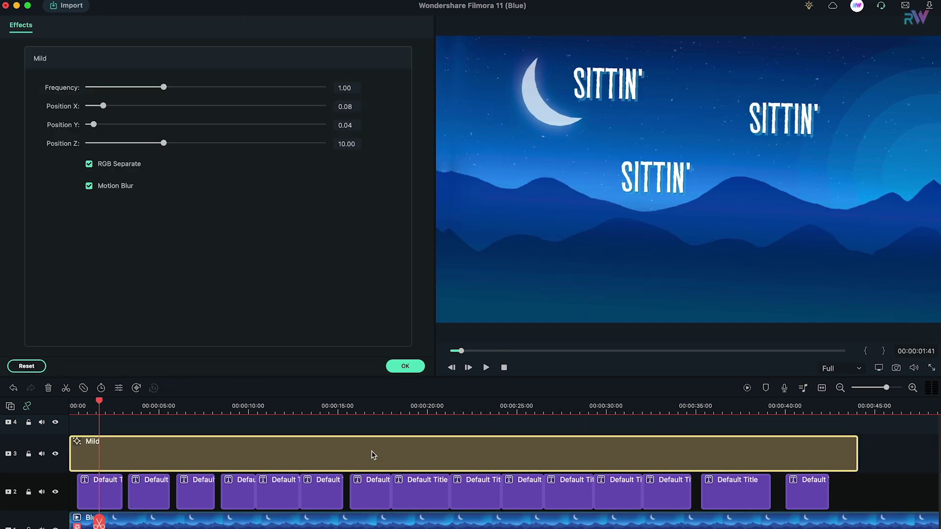
pyautogui.moveTo(161, 86); pyautogui.dragTo(209, 86)
pyautogui.moveTo(508, 106); pyautogui.dragTo(483, 108)
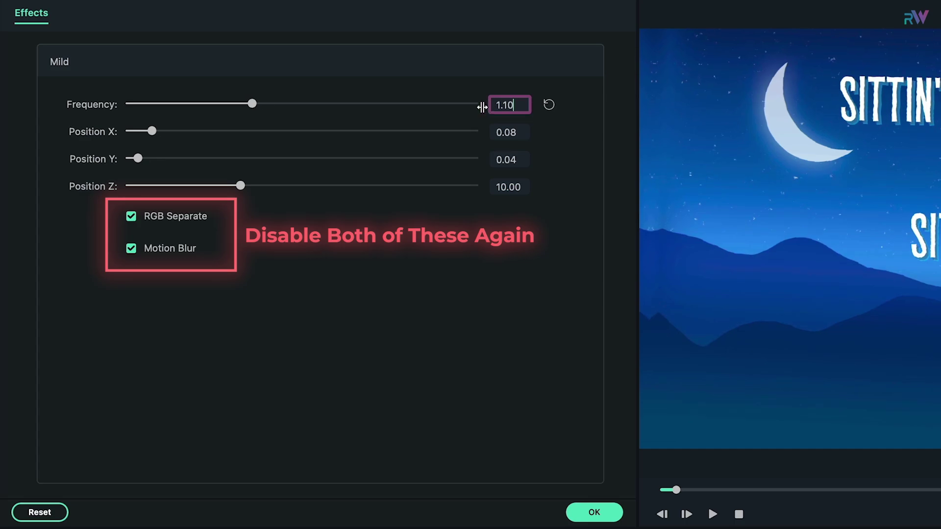
pyautogui.press('Return')
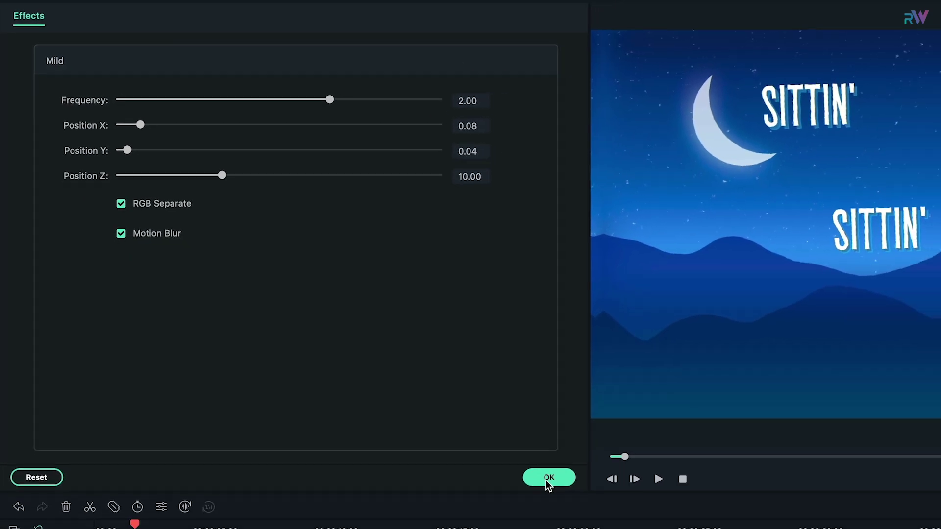
pyautogui.click(594, 512)
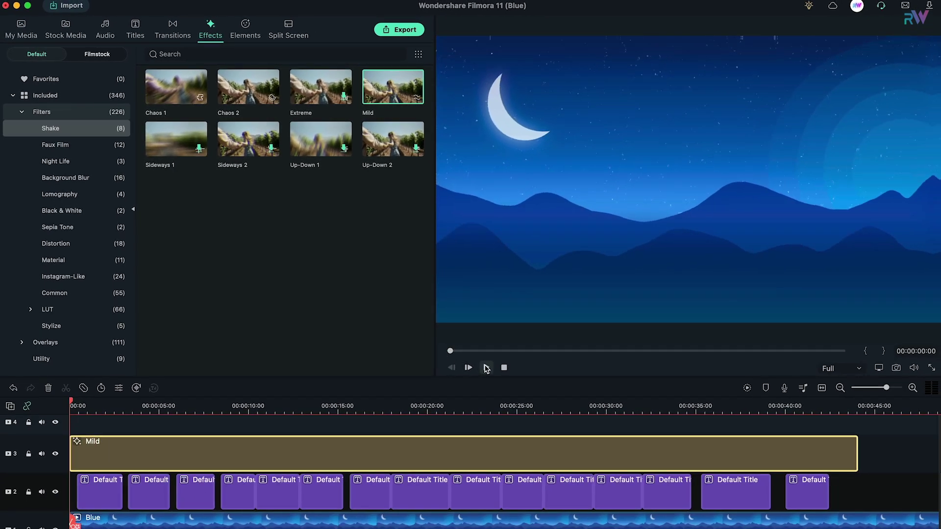
pyautogui.click(486, 368)
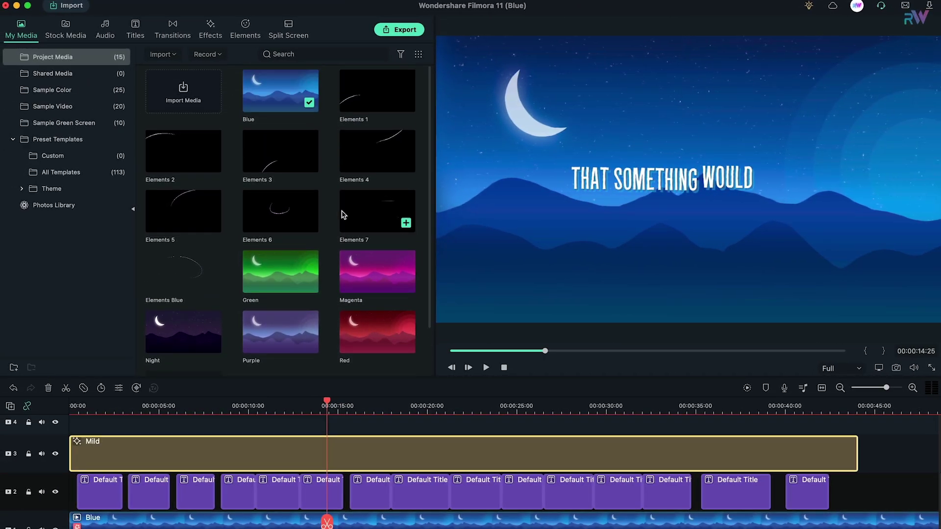
# Step: Preview the Elements 1 clip and move the Mild effect up to video track 4
pyautogui.click(365, 105)
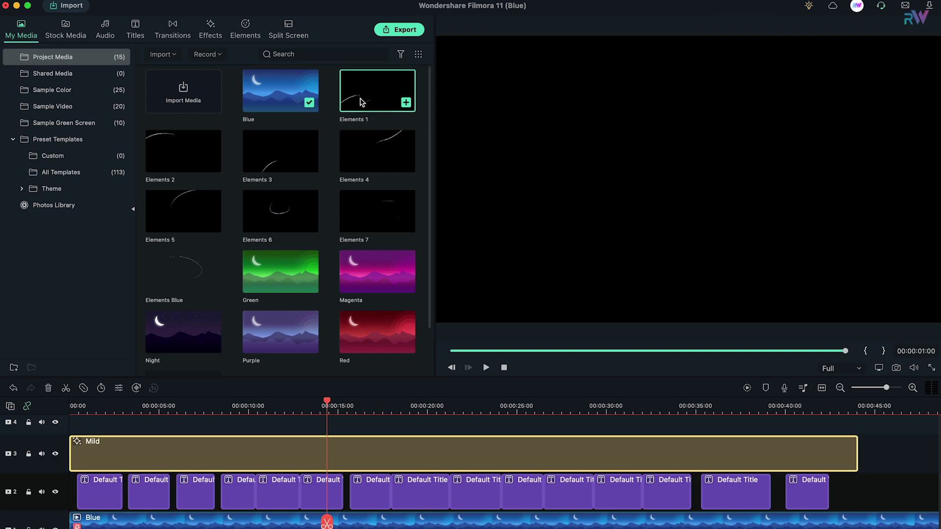
pyautogui.scroll(5, 237, 458)
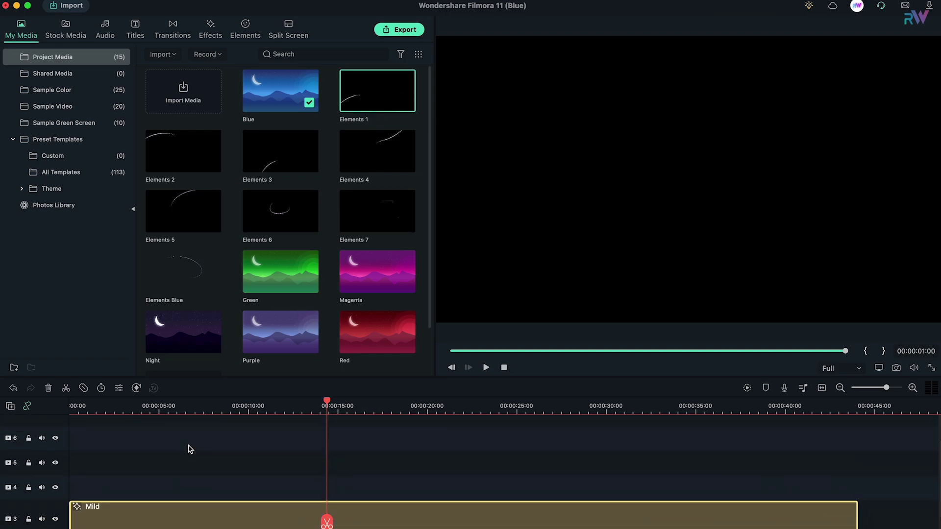
pyautogui.moveTo(196, 524); pyautogui.dragTo(197, 510)
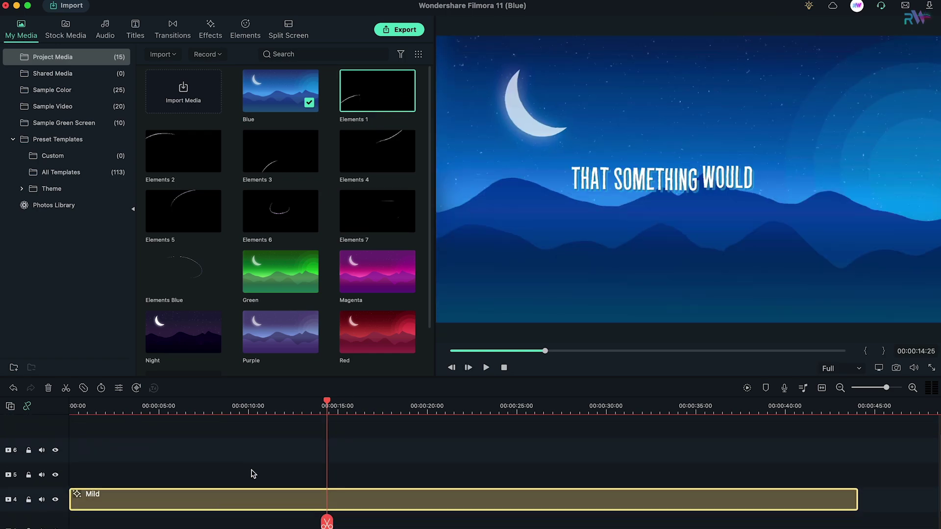
# Step: Place the Elements 1 clip on video track 3 at the start of the first title and set its blending mode to Screen
pyautogui.scroll(-4, 253, 473)
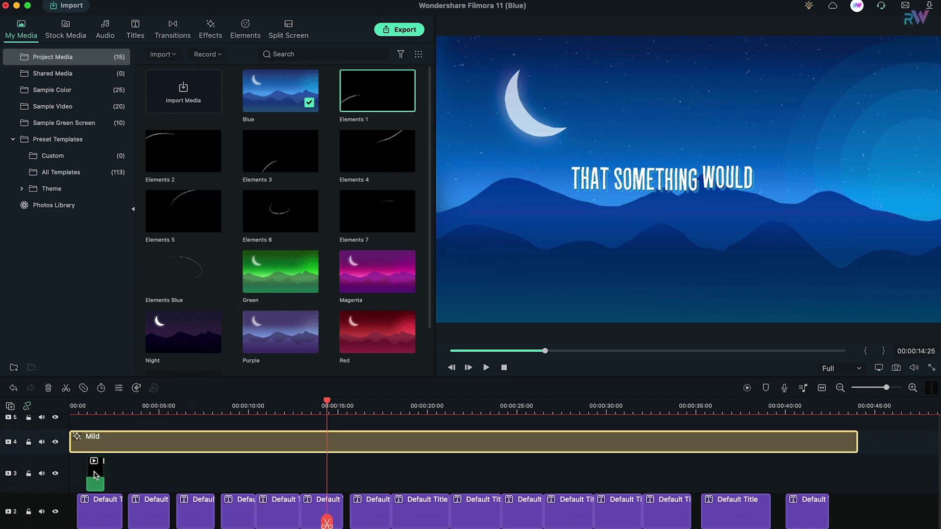
pyautogui.moveTo(96, 474); pyautogui.dragTo(86, 475)
pyautogui.click(84, 408)
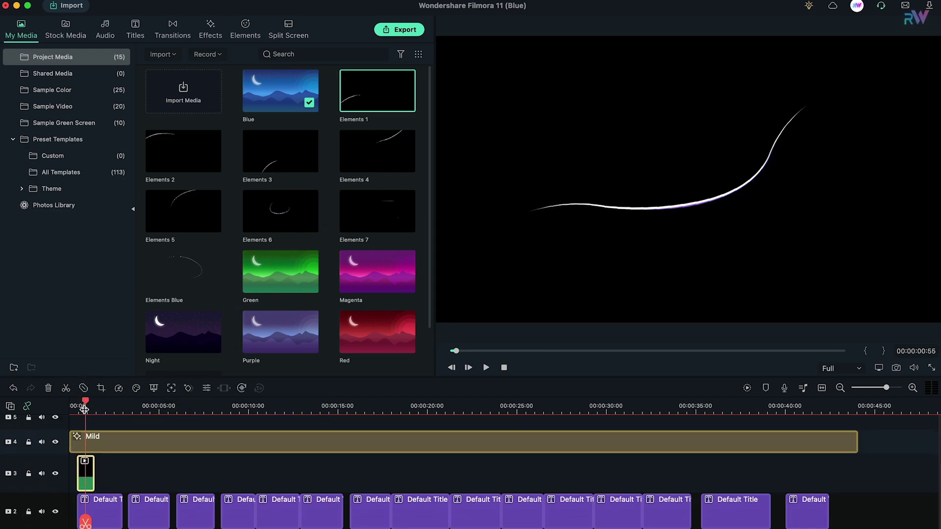
pyautogui.doubleClick(85, 472)
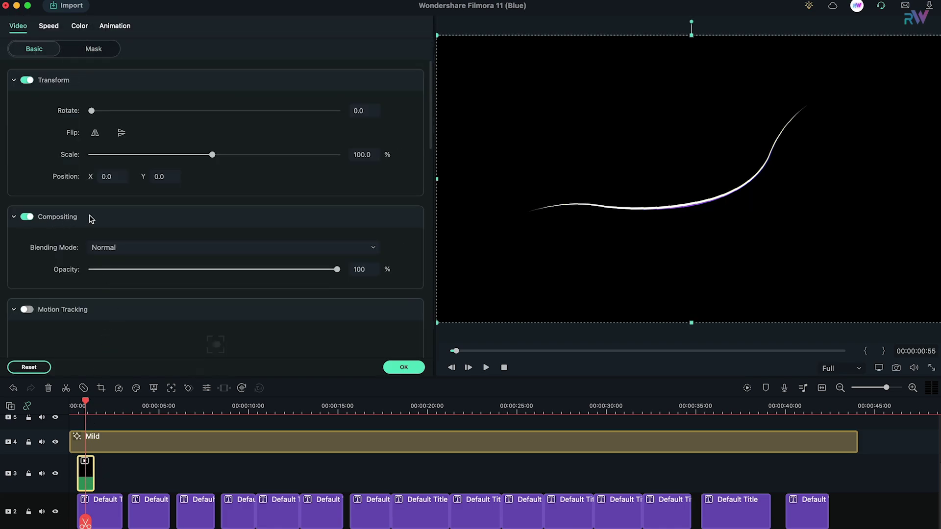
pyautogui.click(147, 249)
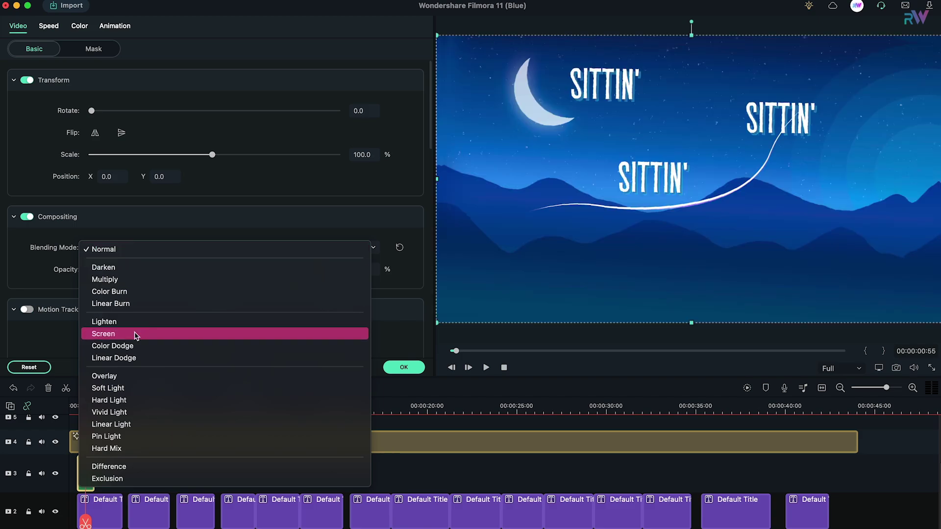
pyautogui.click(138, 334)
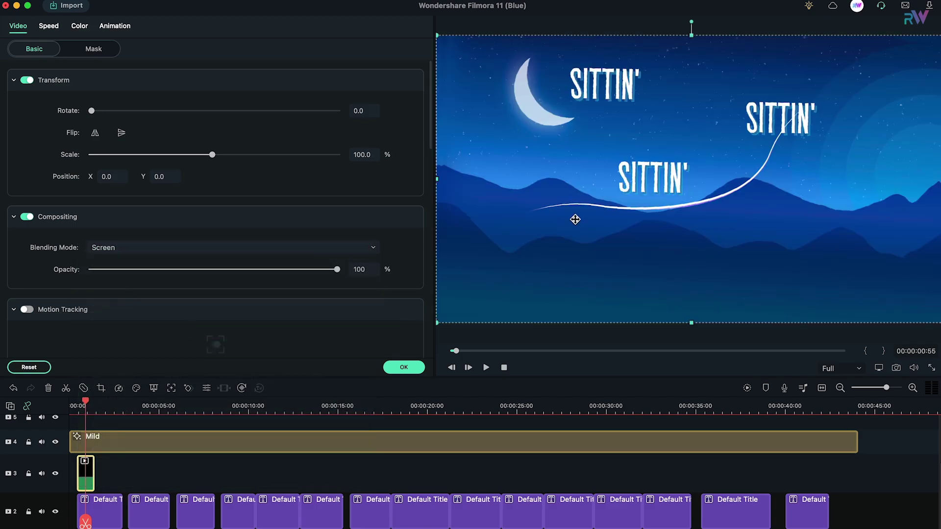
pyautogui.click(407, 368)
# Step: Place the Elements 7 clip on video track 3 near the end of the first title and open its video settings
pyautogui.click(112, 405)
pyautogui.moveTo(370, 215); pyautogui.dragTo(104, 475)
pyautogui.doubleClick(108, 472)
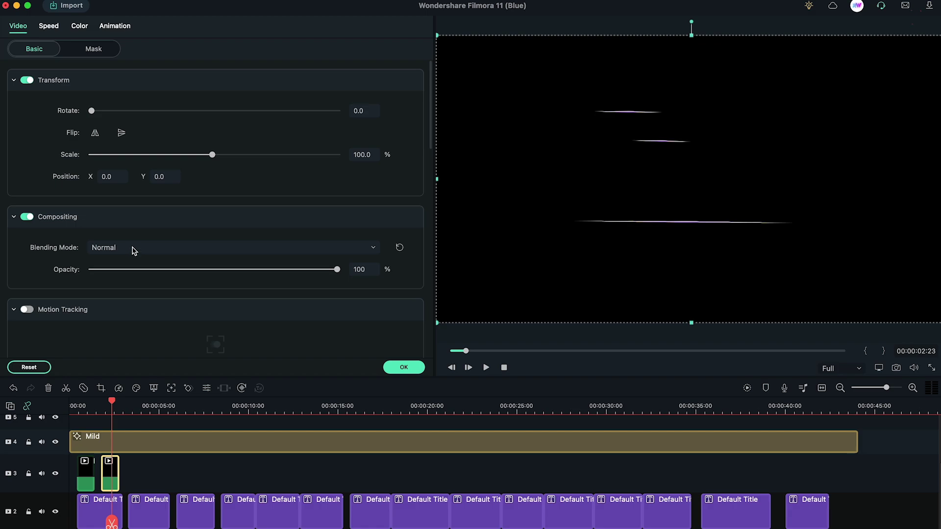